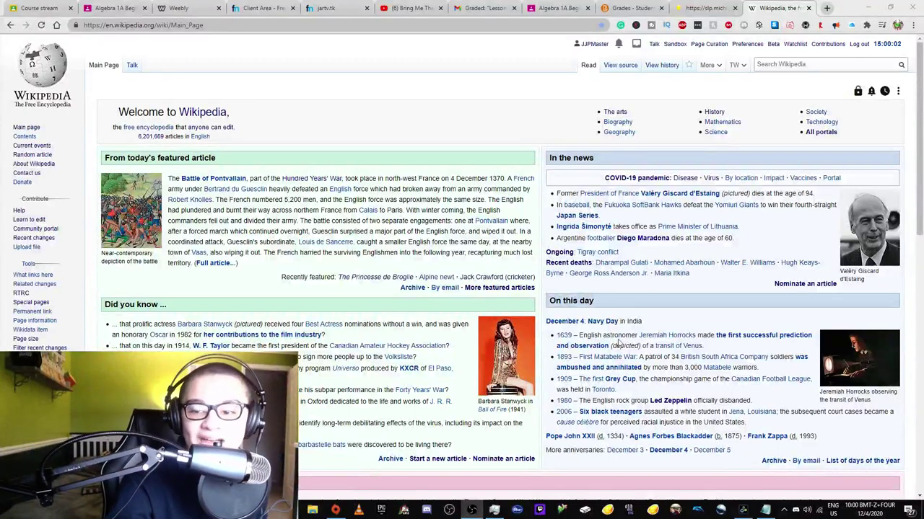
- Open the Main Page's Move to draft options and select its web address
mouse_move(707, 66)
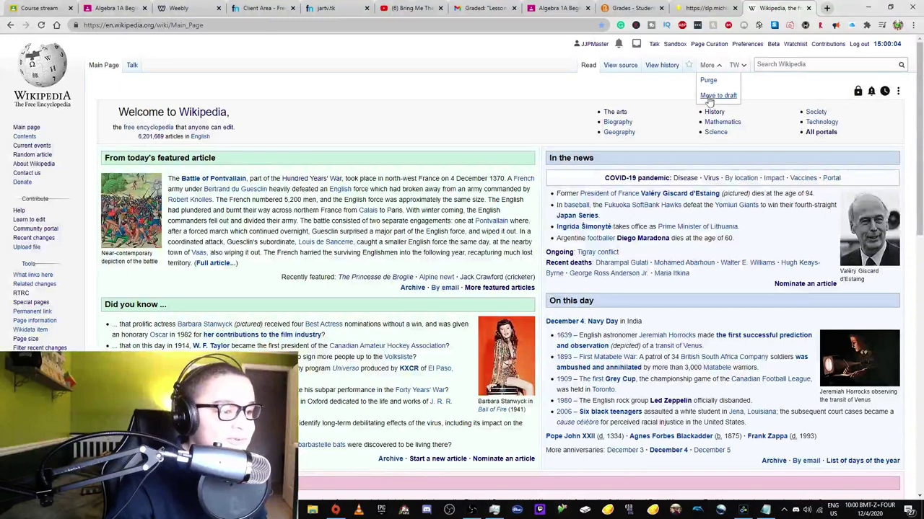
left_click(709, 97)
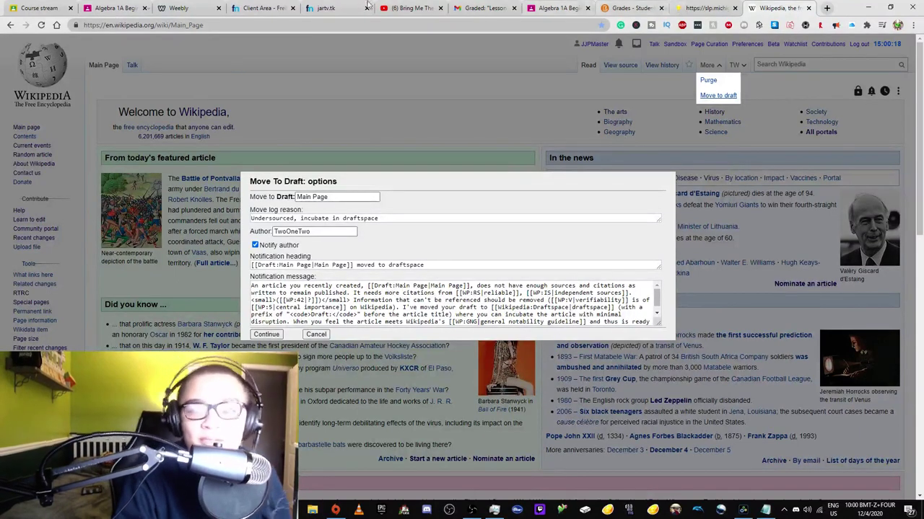
left_click(209, 25)
key("ctrl+c")
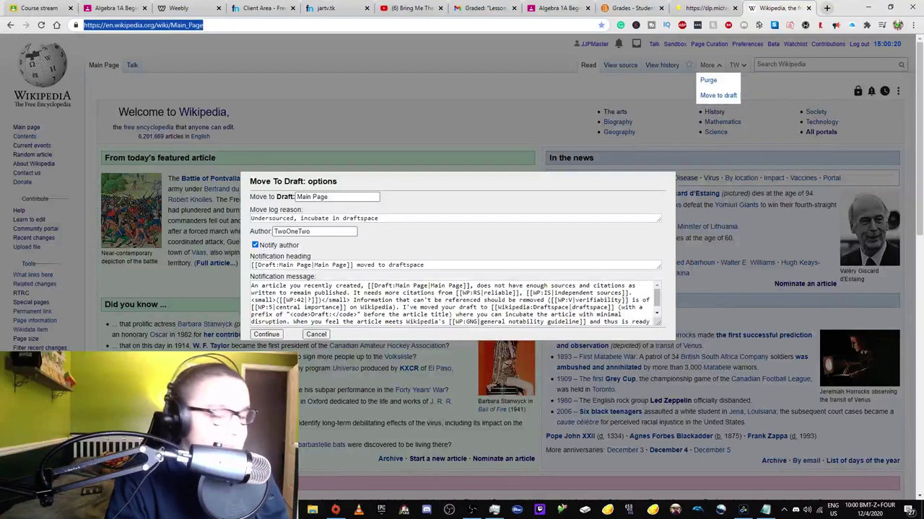
- Load Draft:Main_Page in a new tab, confirming no such draft exists
left_click(827, 8)
key("ctrl+v")
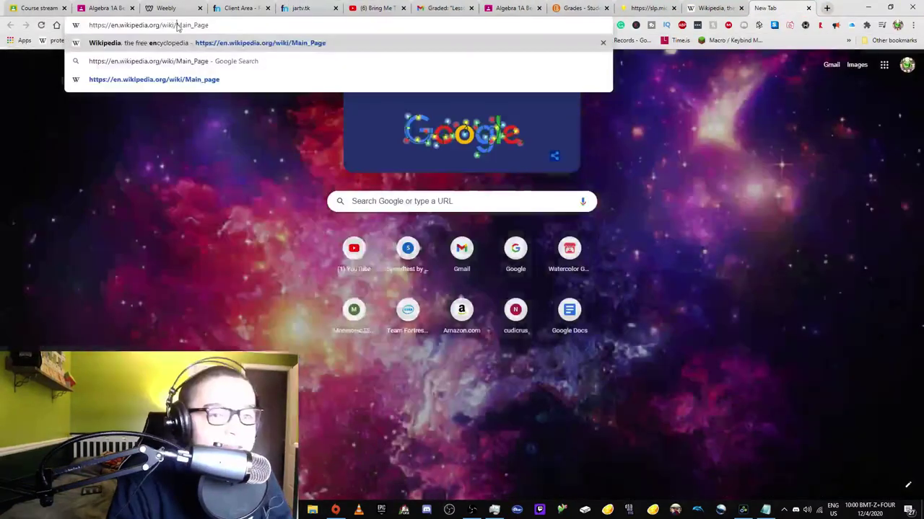
key("ctrl+Left")
type("Draft:")
type("t")
key("Return")
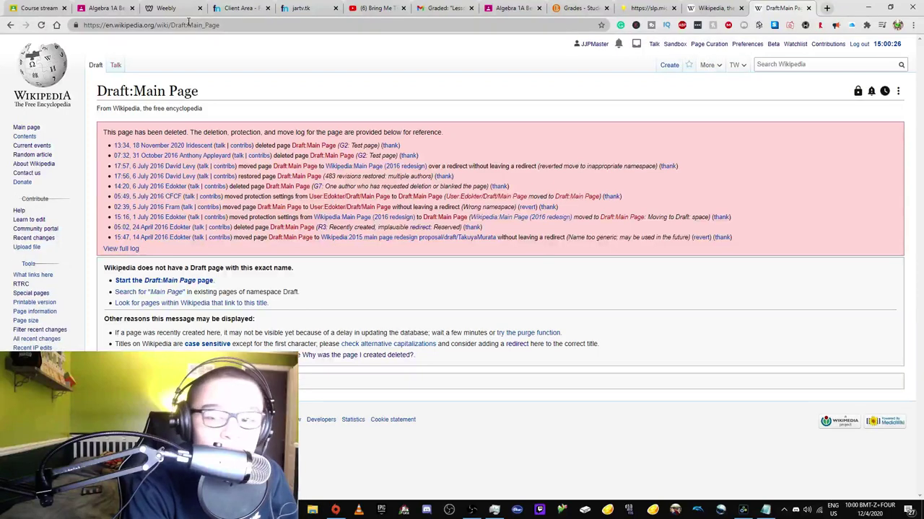
left_click(715, 8)
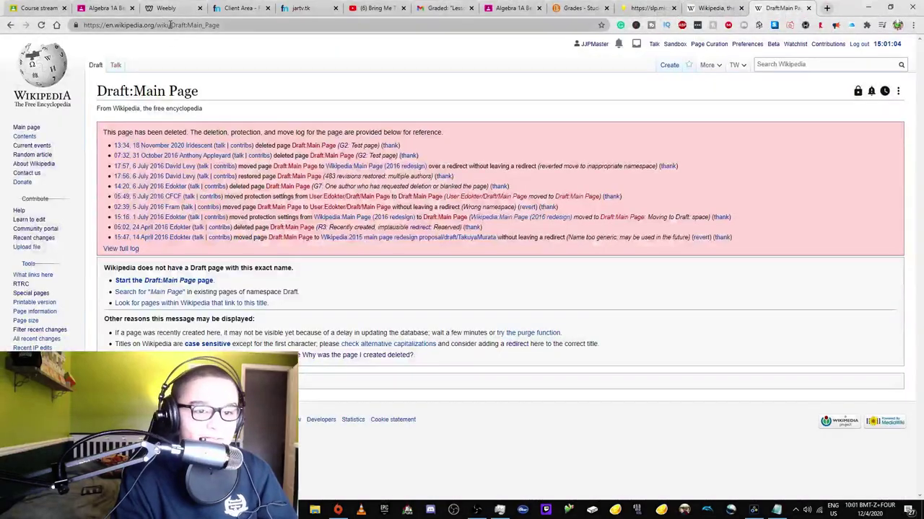
- Go to the WP:MOVETODRAFT shortcut page via the address bar
left_click_drag(177, 25, 653, 137)
key("BackSpace")
type("WP:MOVE")
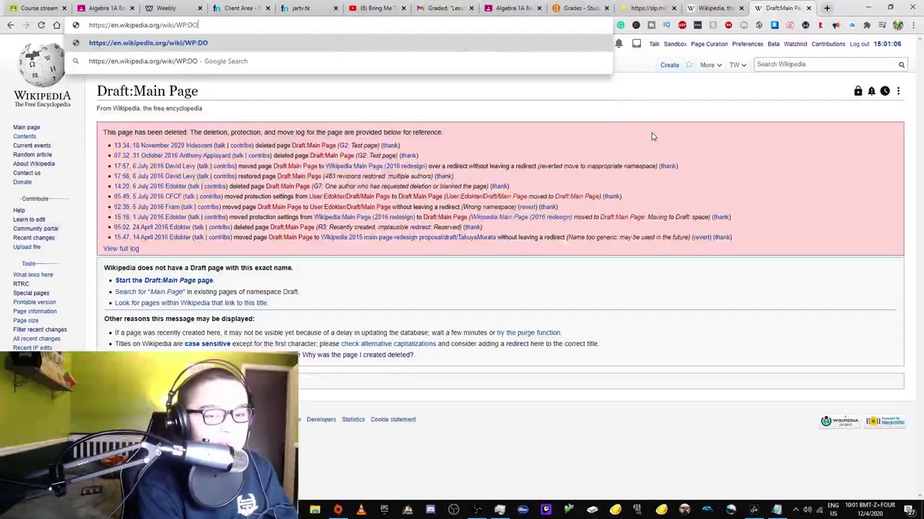
type("TODRAFT")
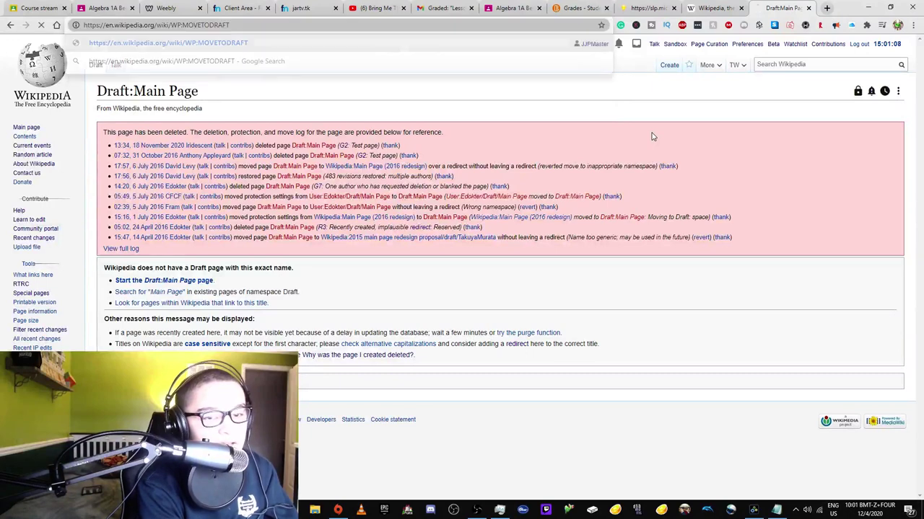
key("Return")
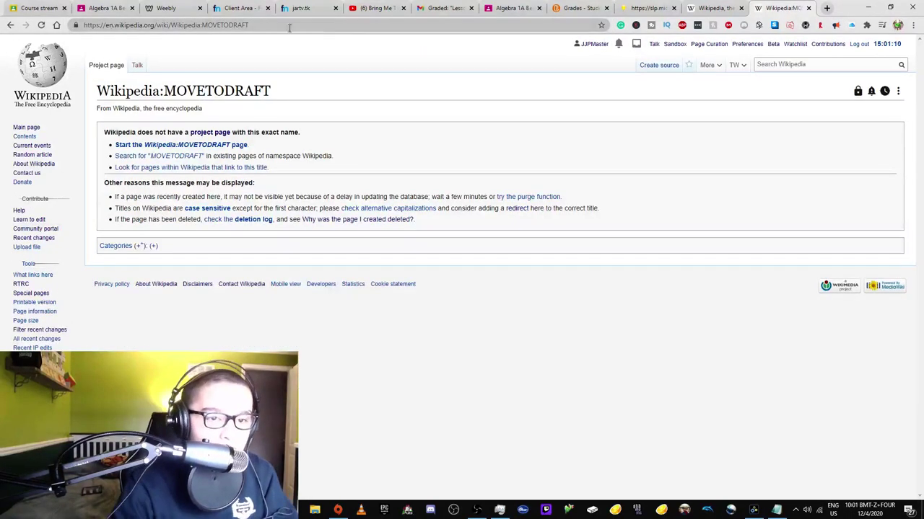
- Load WP:DRAFTIFY and follow its page-mover requirements link to MoveToDraft.js
double_click(208, 24)
type("DRAFTIFDY")
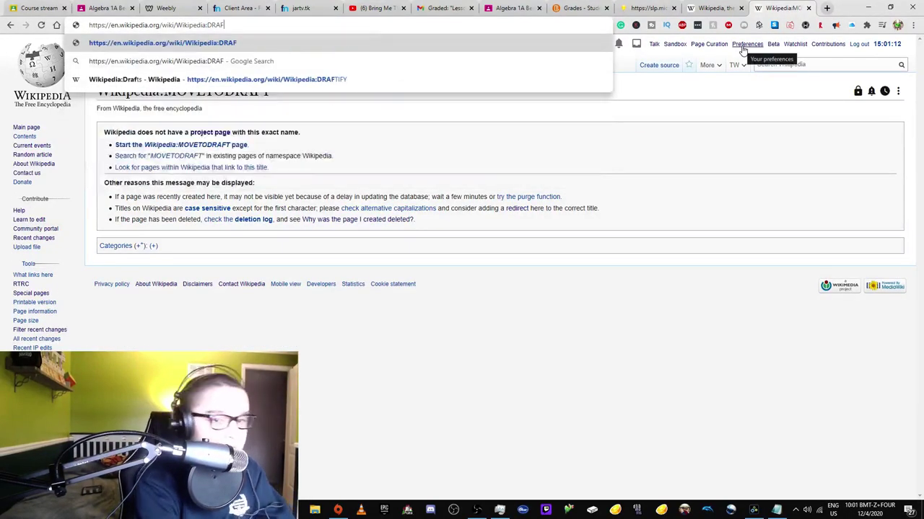
key("BackSpace")
key("BackSpace")
type("Y")
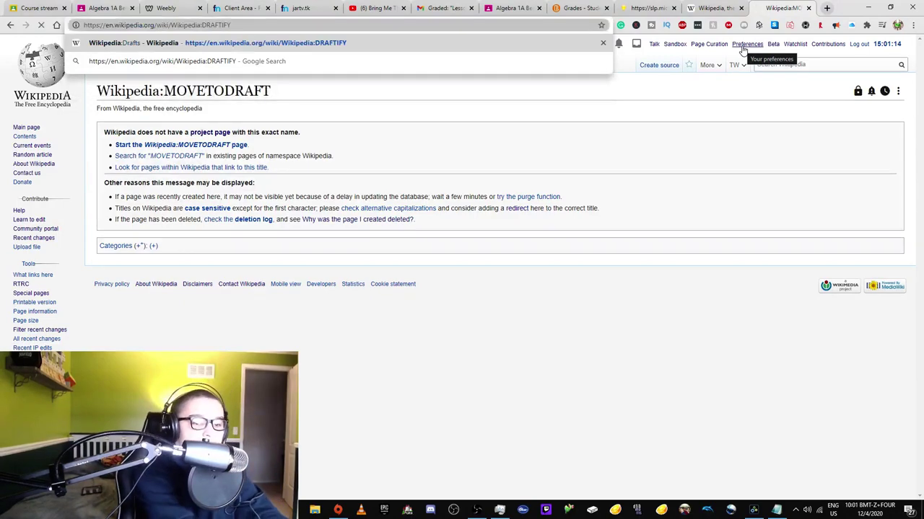
key("Return")
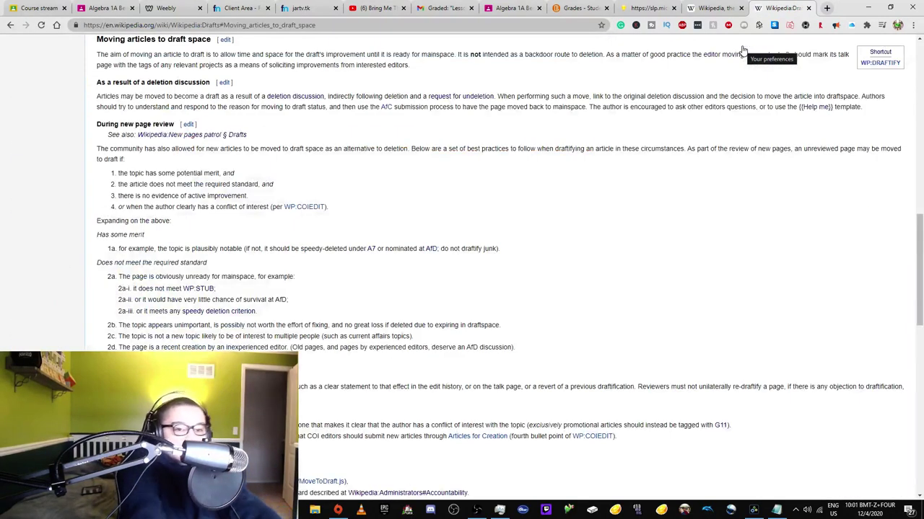
scroll(433, 241, "down", 3)
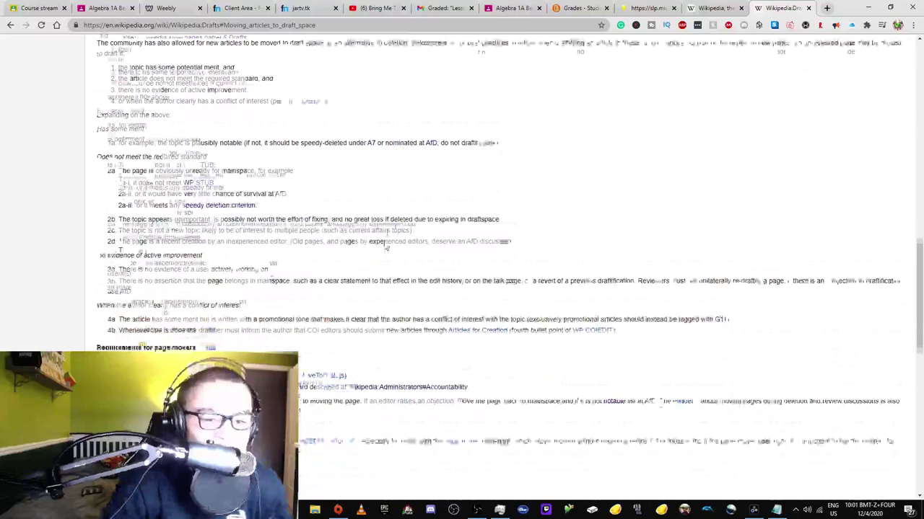
left_click(283, 226)
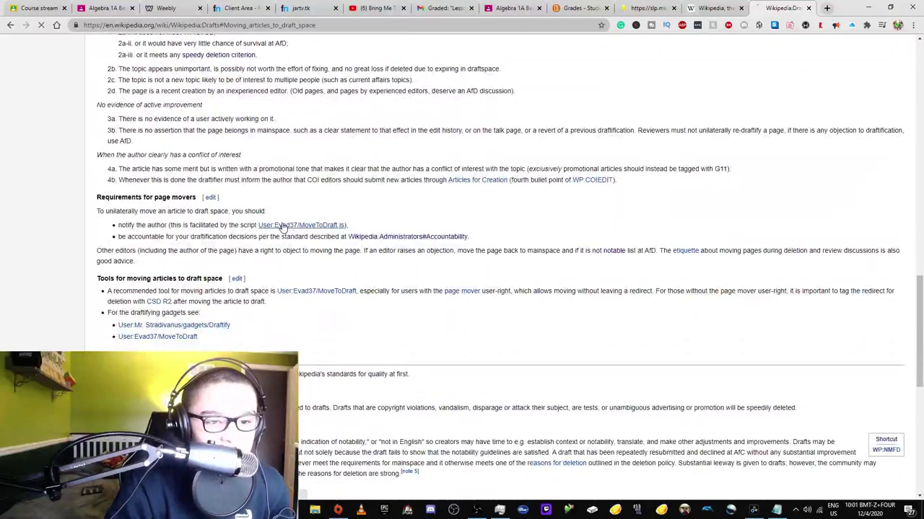
- Scroll through the MoveToDraft.js source to the initial-author code
scroll(238, 239, "down", 3)
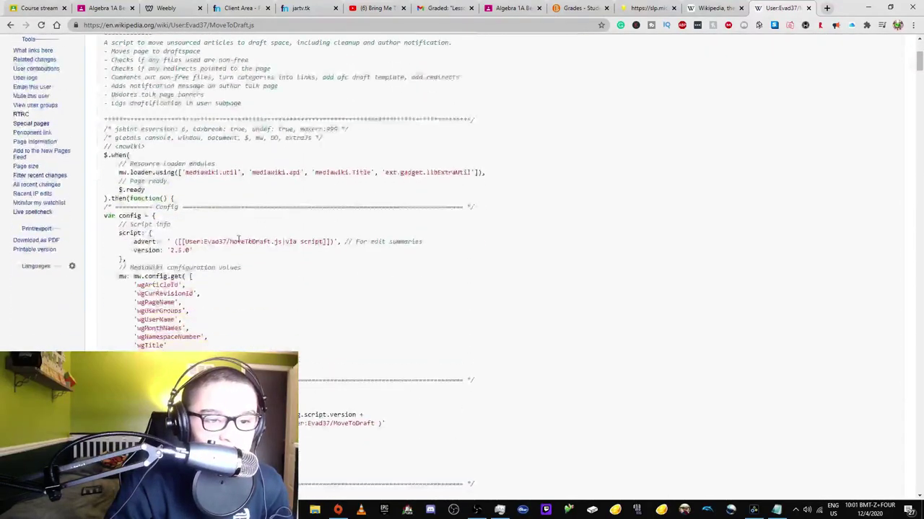
scroll(238, 239, "down", 3)
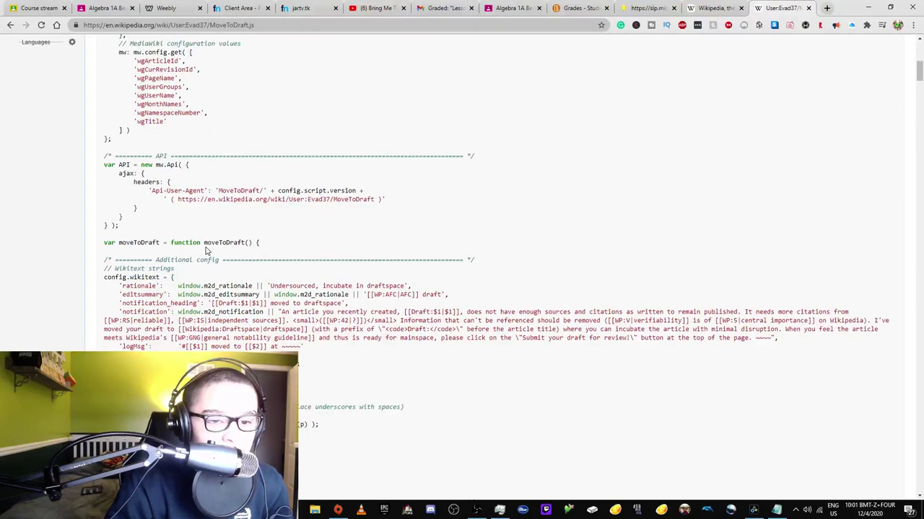
scroll(206, 249, "up", 2)
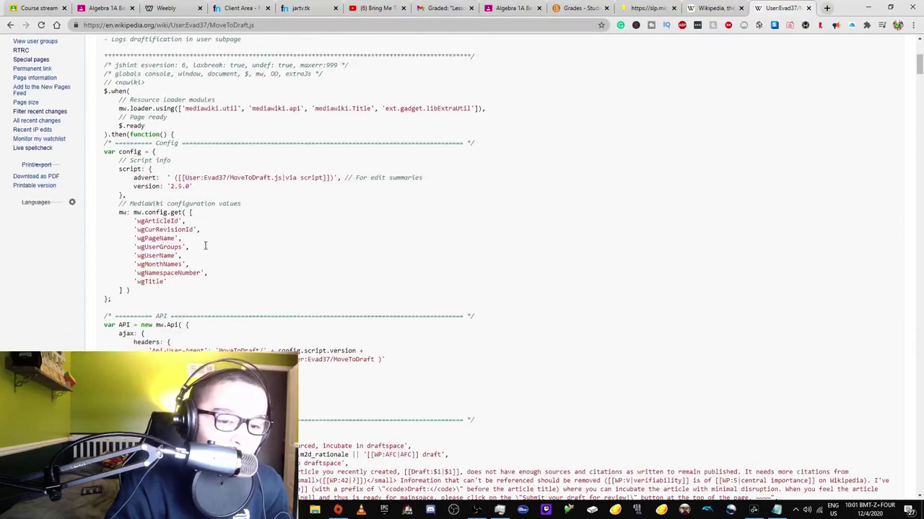
scroll(205, 246, "up", 2)
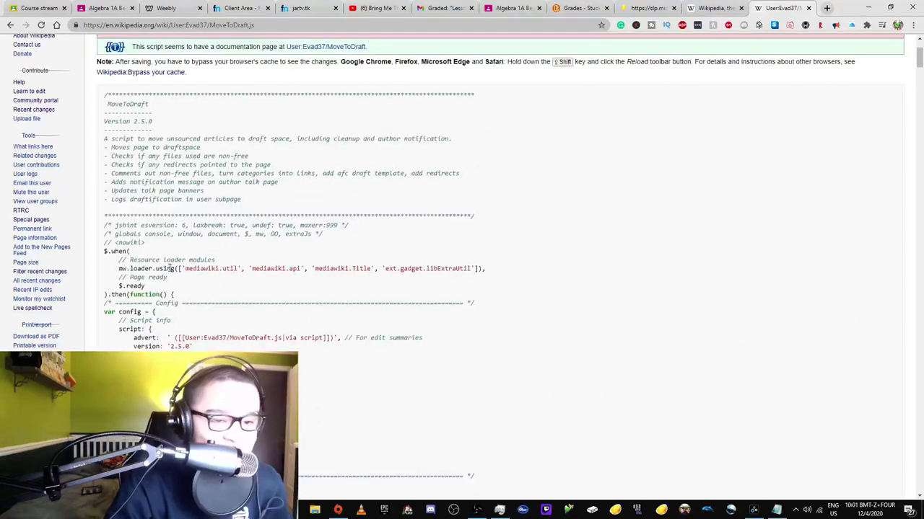
scroll(170, 268, "down", 2)
scroll(162, 187, "up", 2)
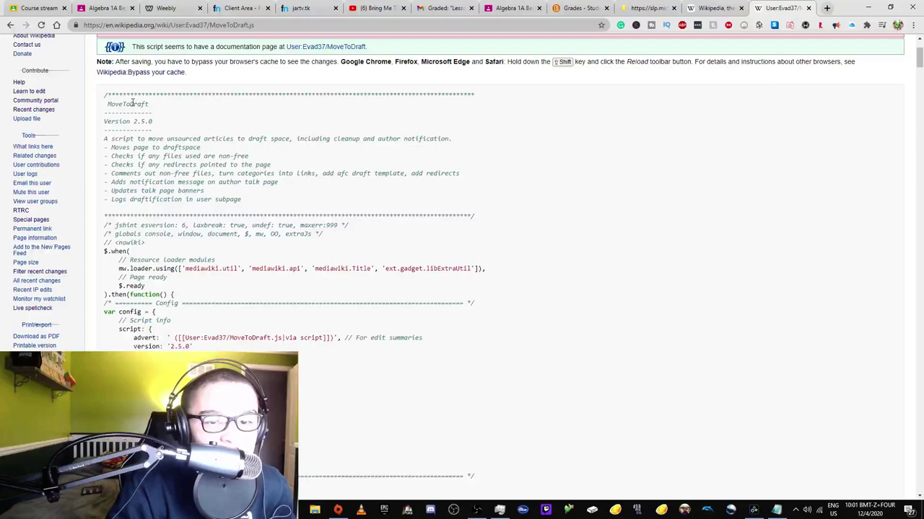
scroll(110, 138, "down", 8)
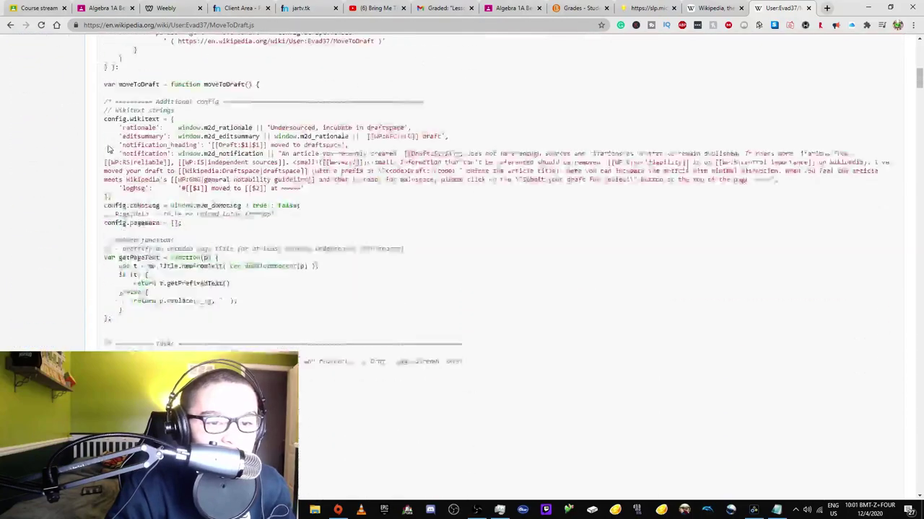
scroll(108, 148, "down", 3)
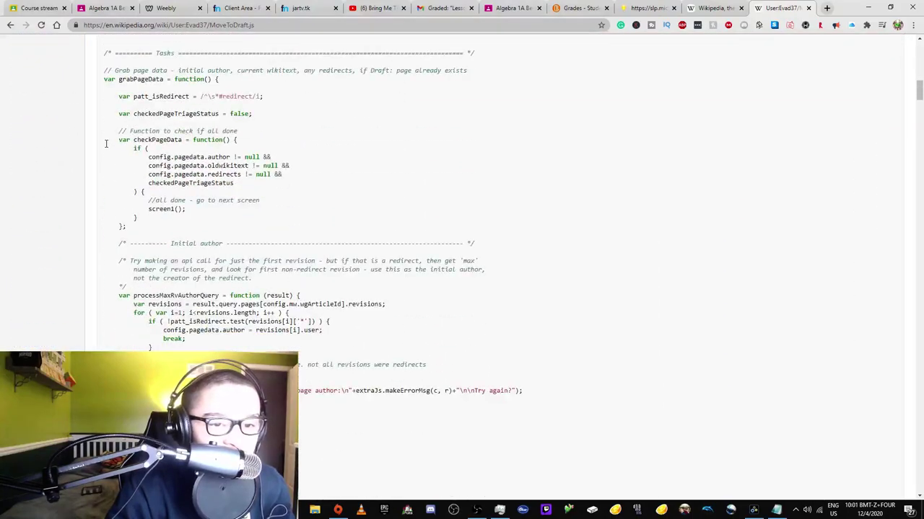
scroll(105, 144, "down", 2)
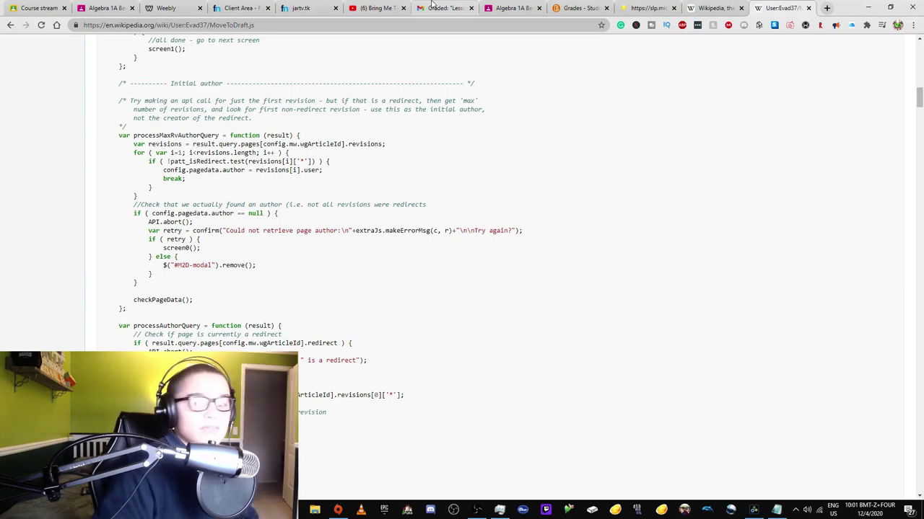
- Load the WP:NPP New pages patrol page in the script's tab
left_click(692, 8)
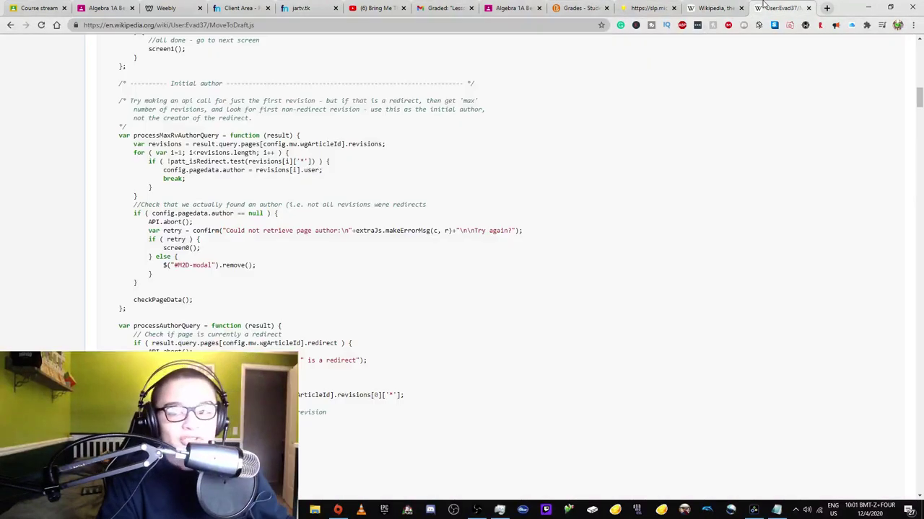
key("ctrl+Tab")
left_click_drag(174, 26, 887, 91)
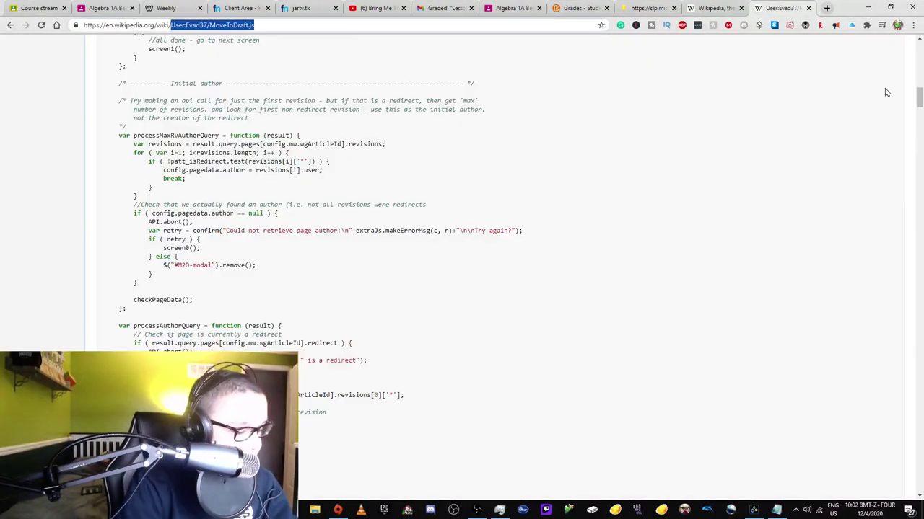
type("WP:NPP")
key("Return")
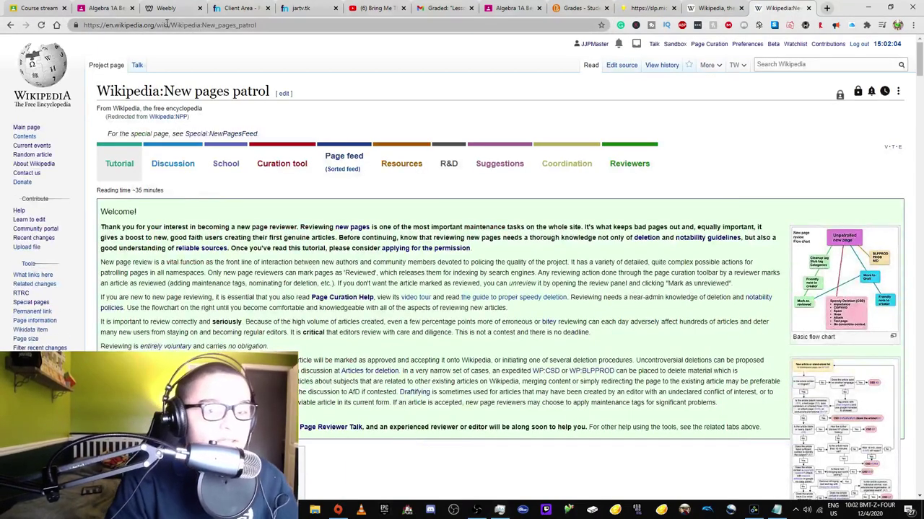
- Open the Special: New Pages Feed and pick the Jack cathcart article
left_click_drag(171, 26, 283, 26)
type("Speciak")
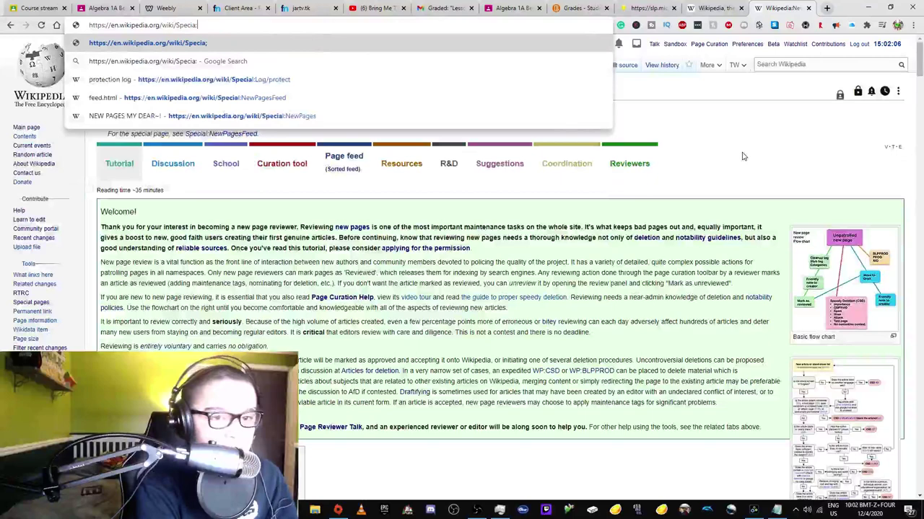
key("BackSpace")
type("l")
key("Return")
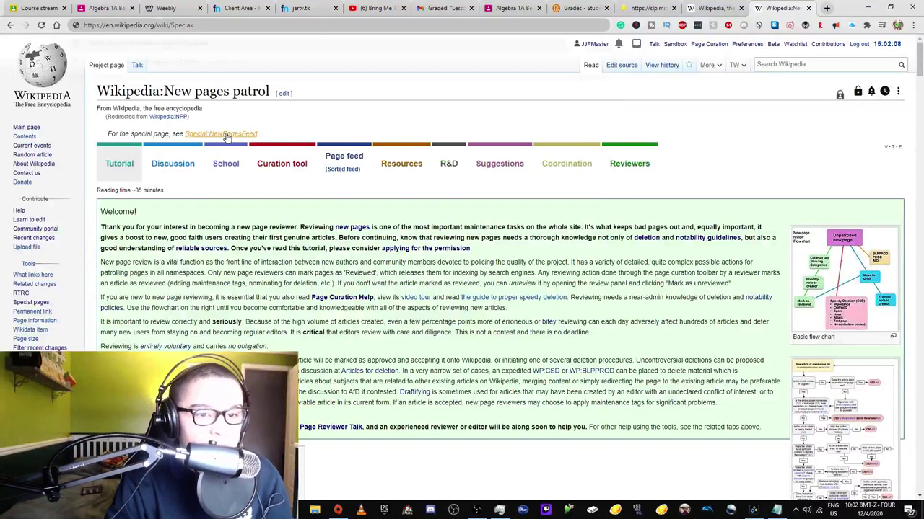
scroll(250, 211, "down", 4)
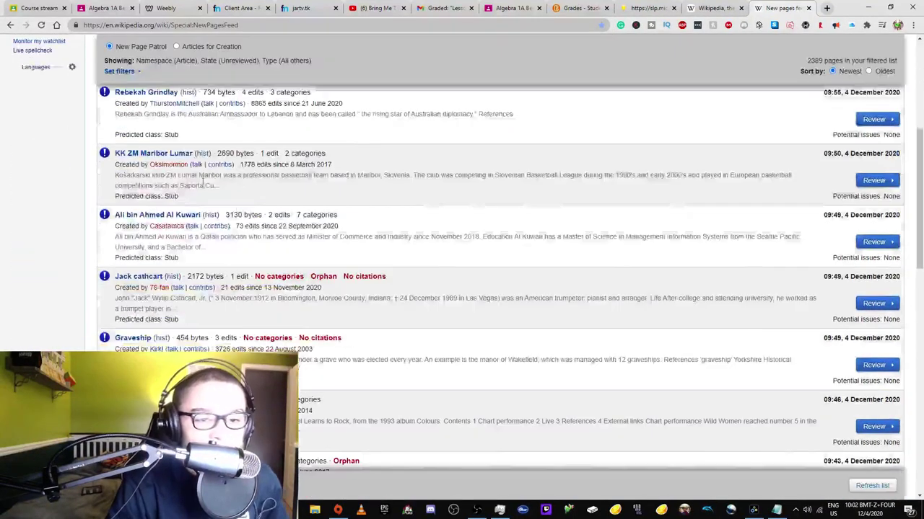
scroll(174, 159, "up", 1)
scroll(178, 162, "down", 2)
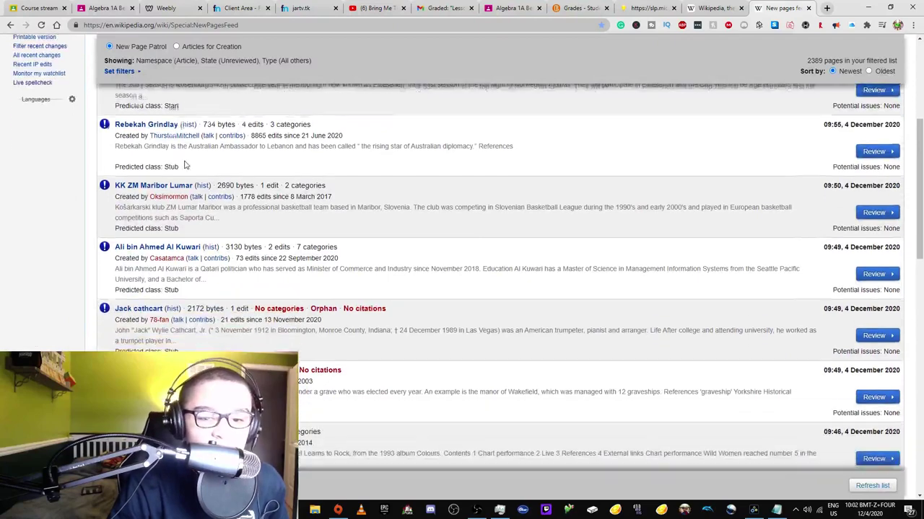
left_click(144, 242)
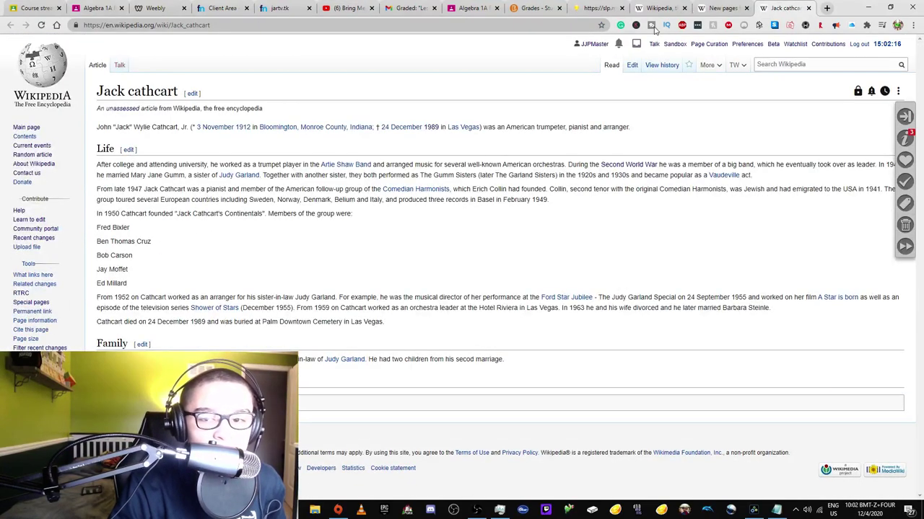
- Move Jack cathcart to Draft:Jack cathcart, then view its revision history
mouse_move(714, 71)
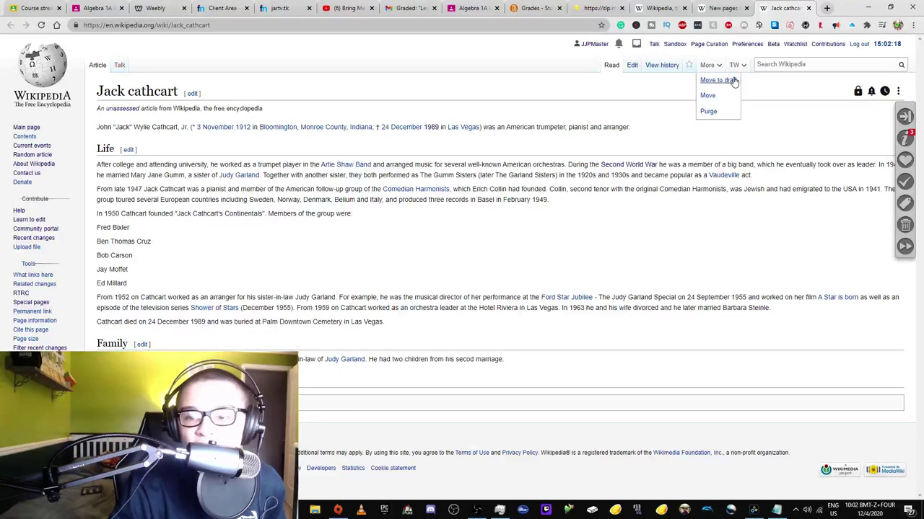
left_click(729, 80)
left_click(265, 335)
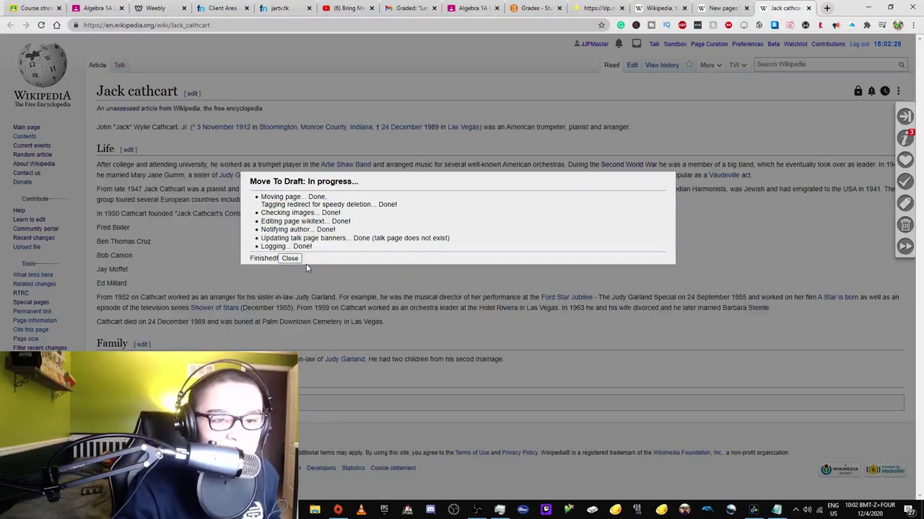
left_click(291, 259)
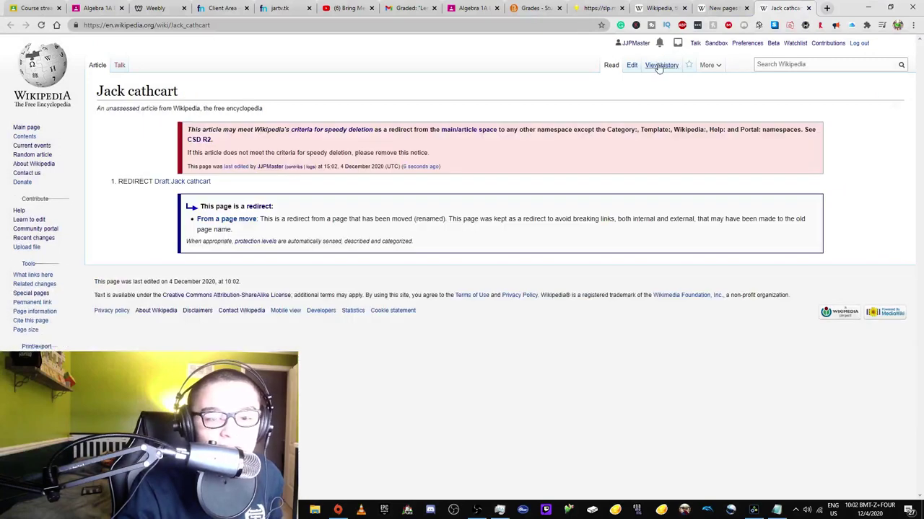
left_click(660, 66)
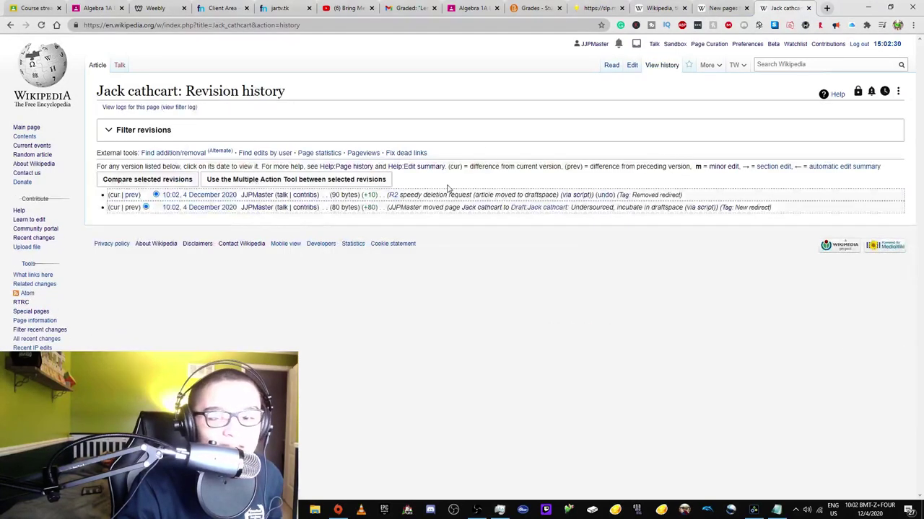
- Return to the Main Page tab with its Move To Draft options open
left_click(722, 8)
left_click(660, 8)
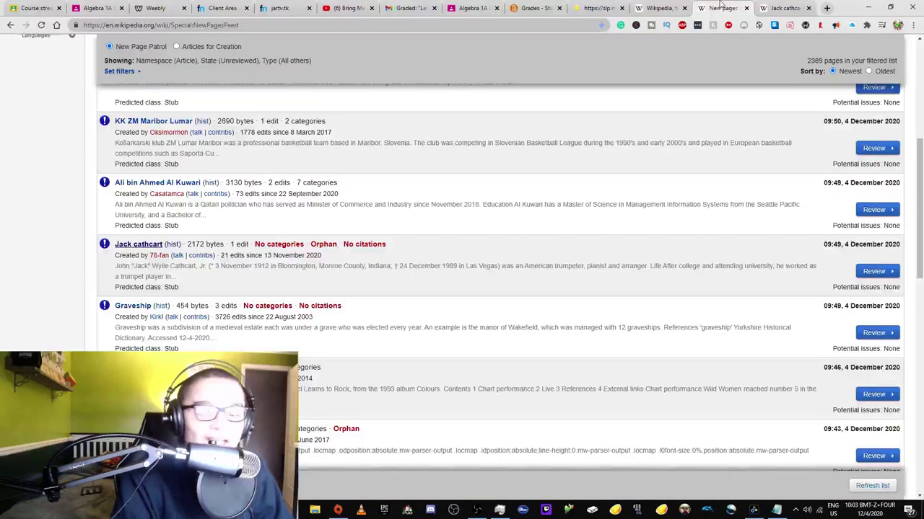
- Browse the New Pages Feed list, then paste a new page address
left_click(722, 8)
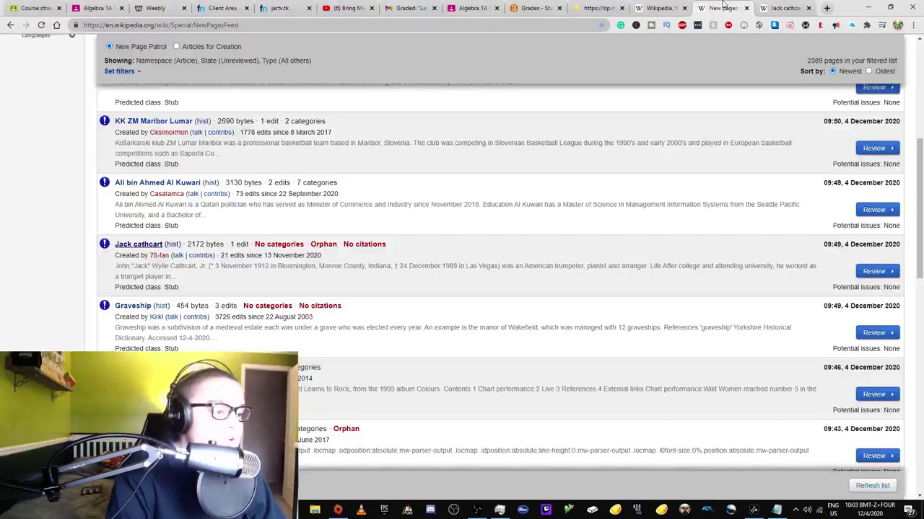
scroll(357, 180, "down", 3)
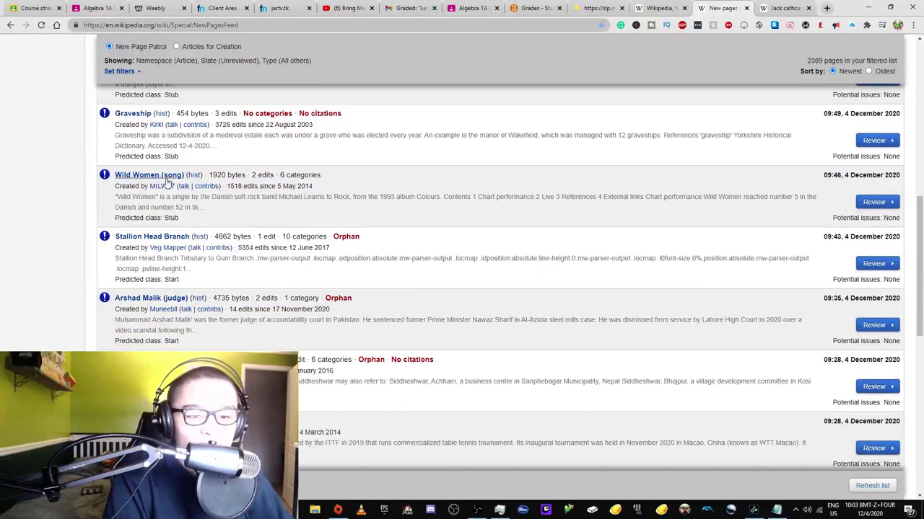
scroll(387, 204, "down", 3)
scroll(387, 204, "down", 3)
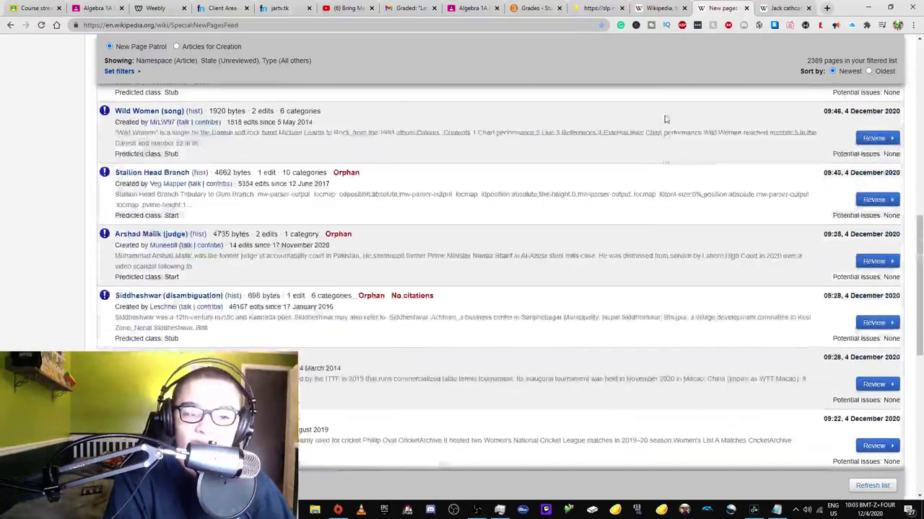
scroll(665, 119, "up", 2)
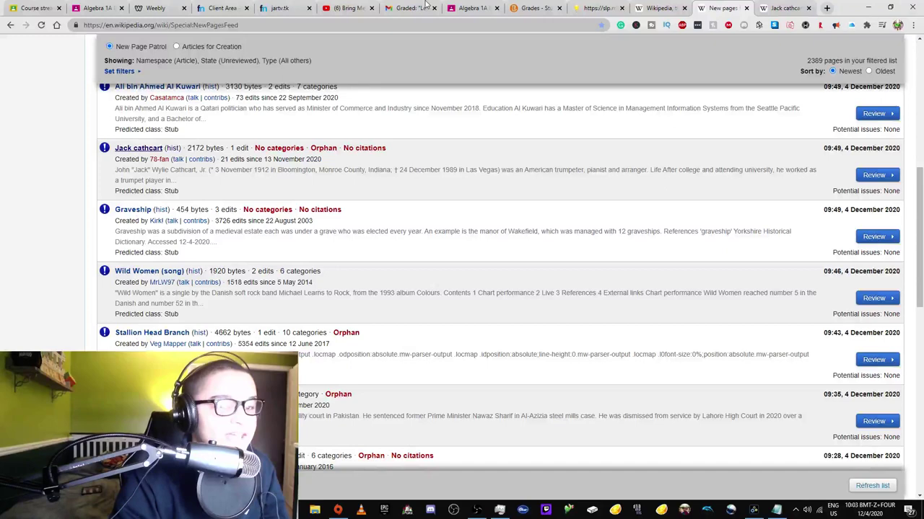
key("ctrl+l")
type("https://en.wikipedia.org/wiki/User:")
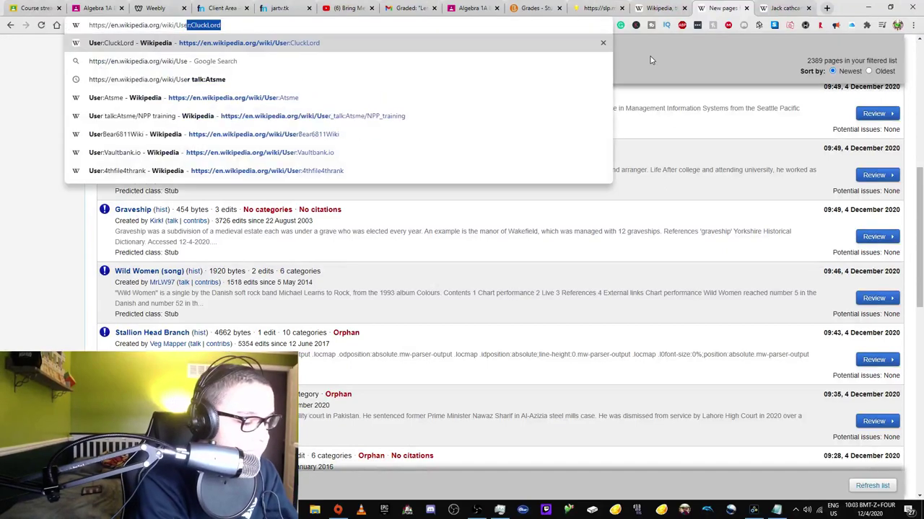
- Load User:Evad37/MoveToDraft.js, fixing the trailing slash in the address
type("Evad37/MoveToDraft.js/")
key("Return")
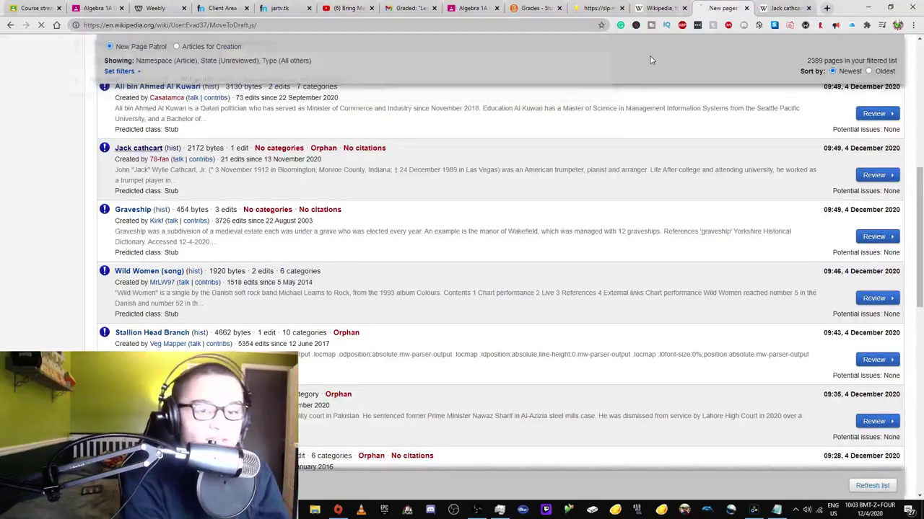
left_click(257, 26)
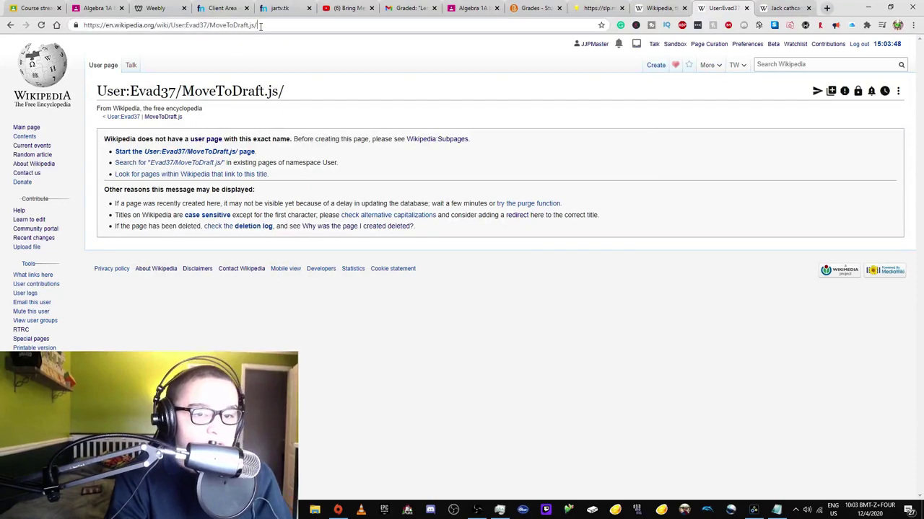
key("BackSpace")
key("BackSpace")
type("s")
key("Return")
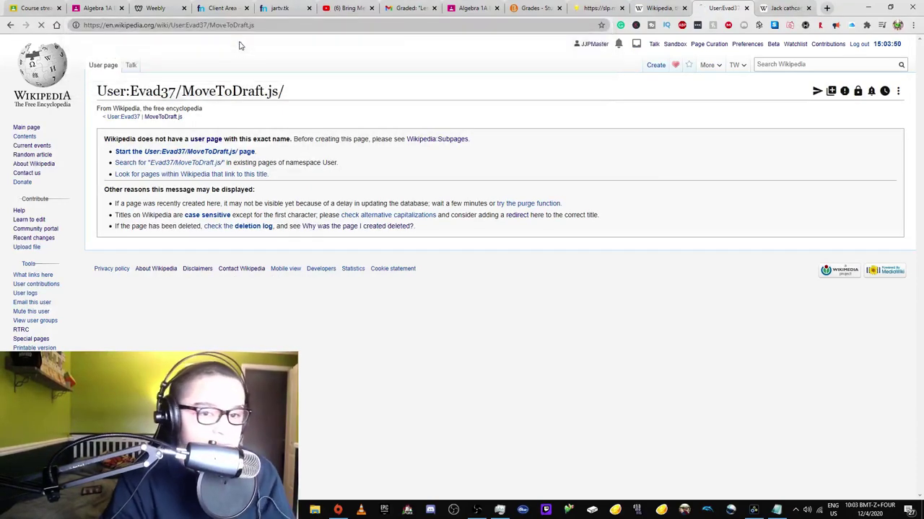
- Open the script's documentation, highlight steps 1–6, and return to the Main Page tab
scroll(177, 43, "down", 1)
scroll(181, 122, "up", 1)
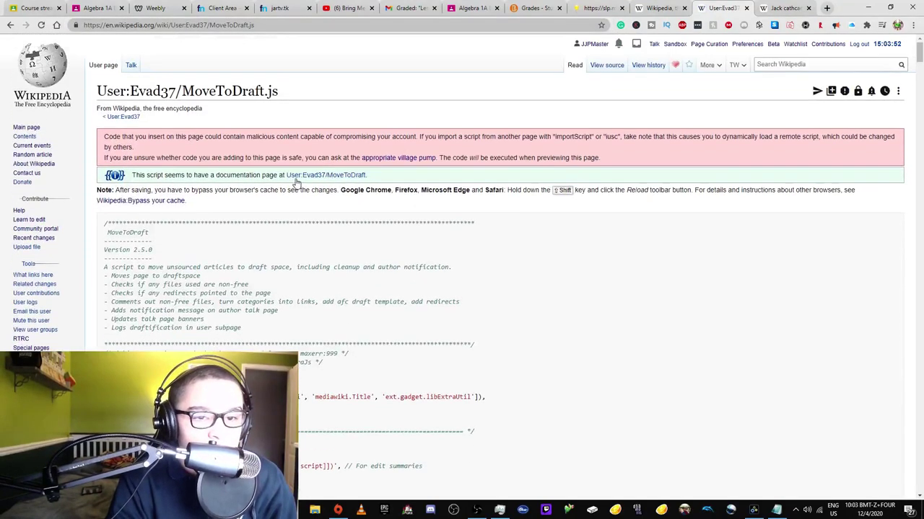
left_click(292, 177)
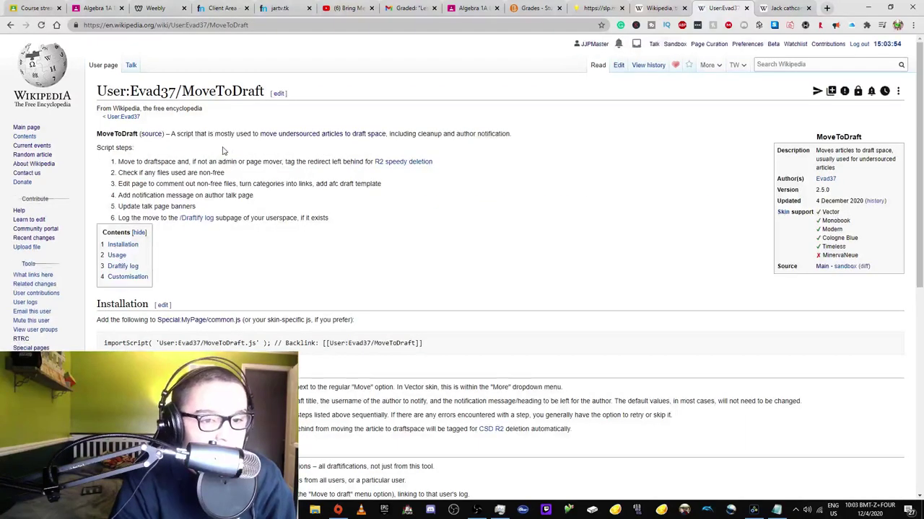
scroll(220, 121, "down", 1)
left_click_drag(216, 97, 247, 109)
left_click(184, 108)
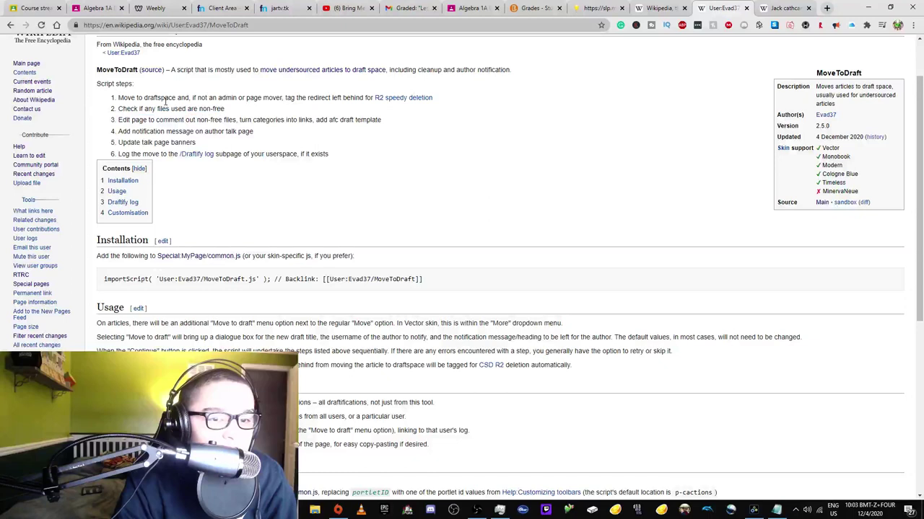
left_click_drag(119, 97, 153, 154)
left_click_drag(299, 154, 176, 103)
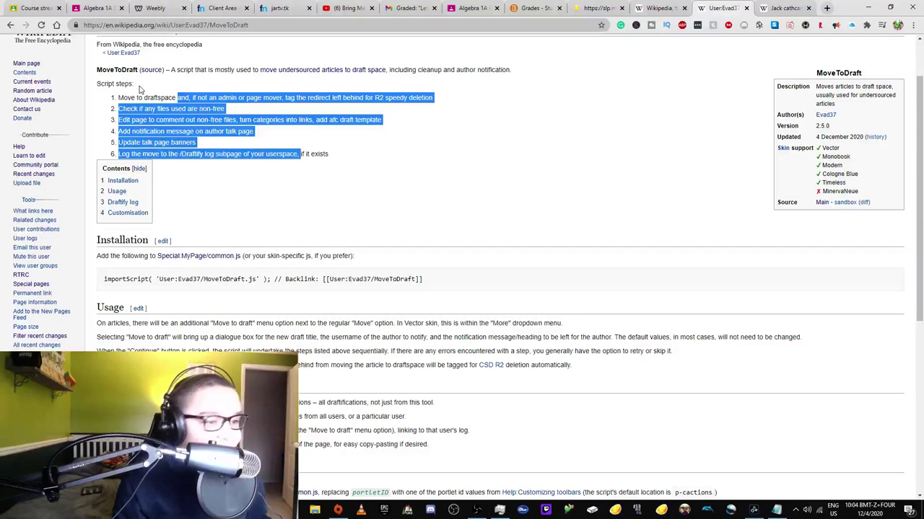
left_click(653, 8)
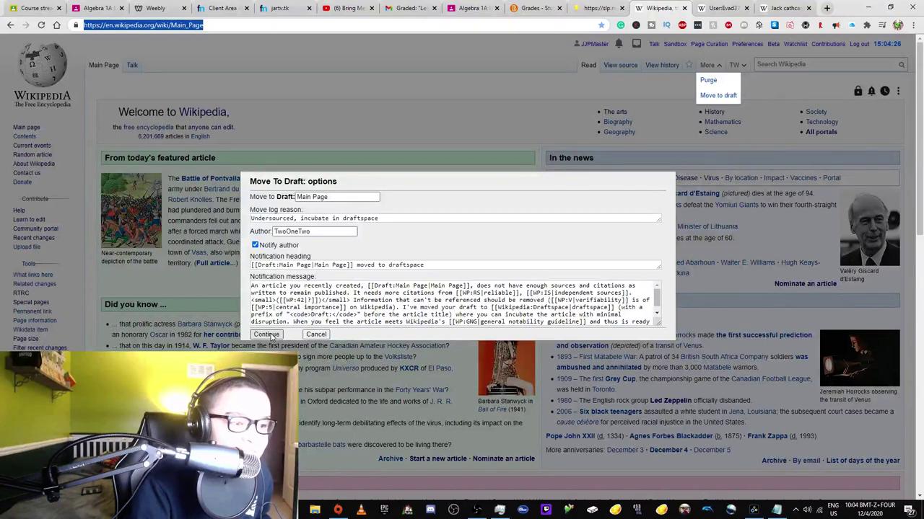
- Replace the page name with WP:TEA to load the Teahouse and scan its questions
left_click(801, 8)
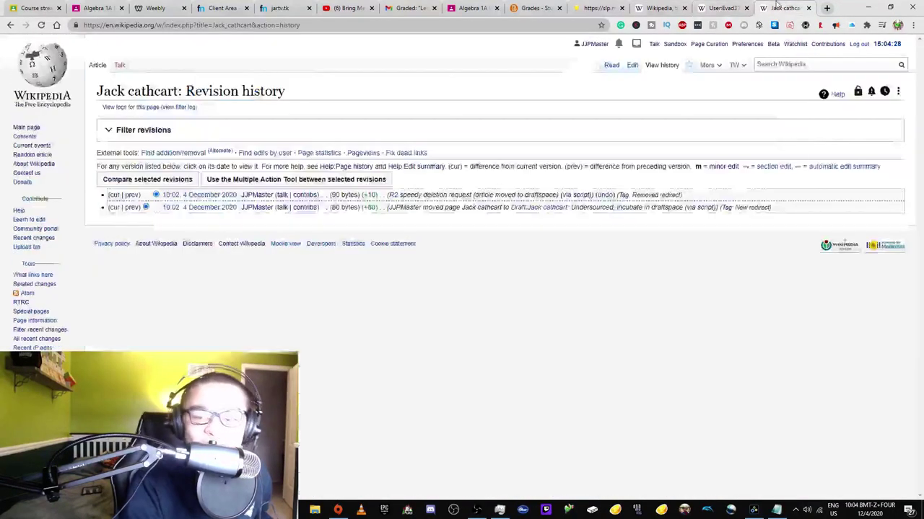
left_click(721, 8)
left_click_drag(171, 24, 249, 25)
type("WP:TEA")
key("shift+Return")
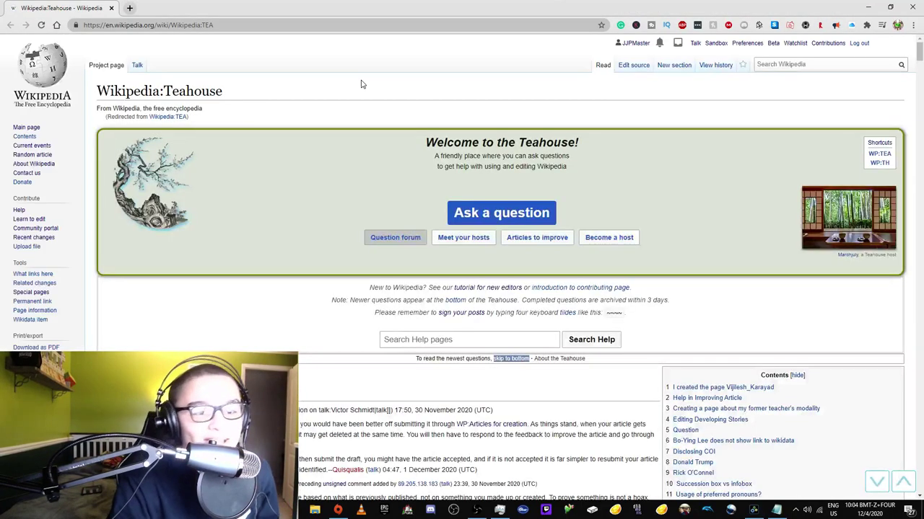
scroll(479, 324, "down", 15)
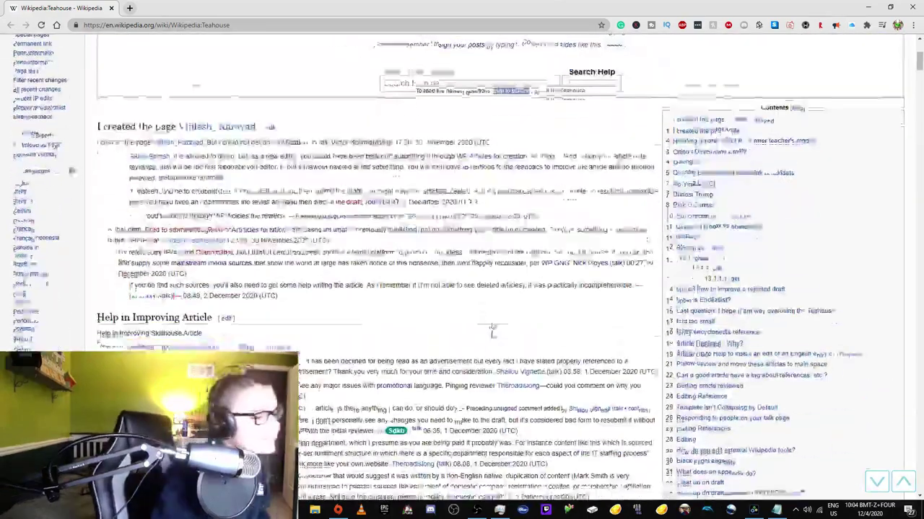
scroll(547, 321, "up", 3)
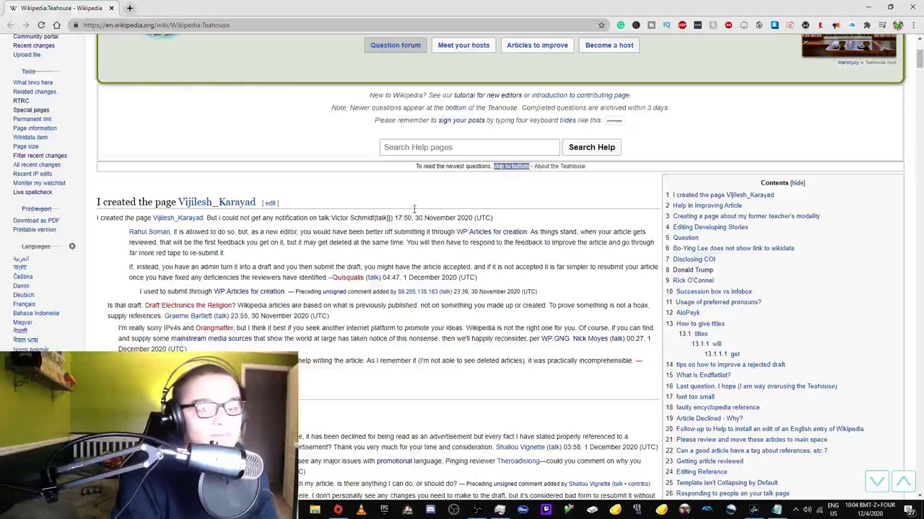
- Go to the technical Village pump page via the WP:VPT shortcut and skim it
double_click(209, 25)
type("VPT")
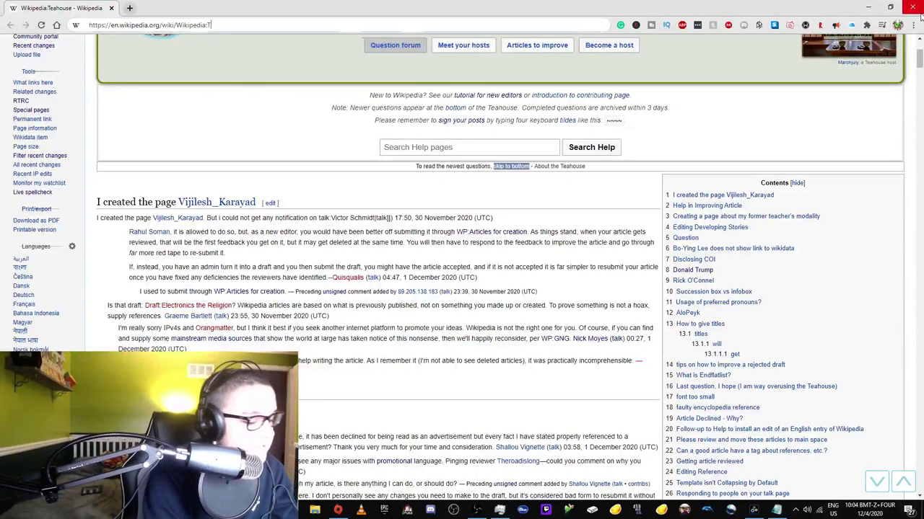
key("Return")
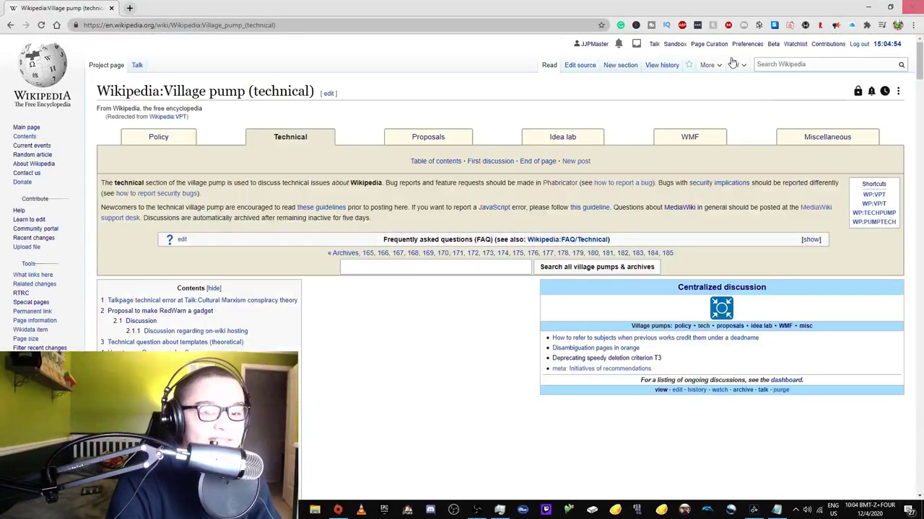
scroll(431, 289, "down", 1)
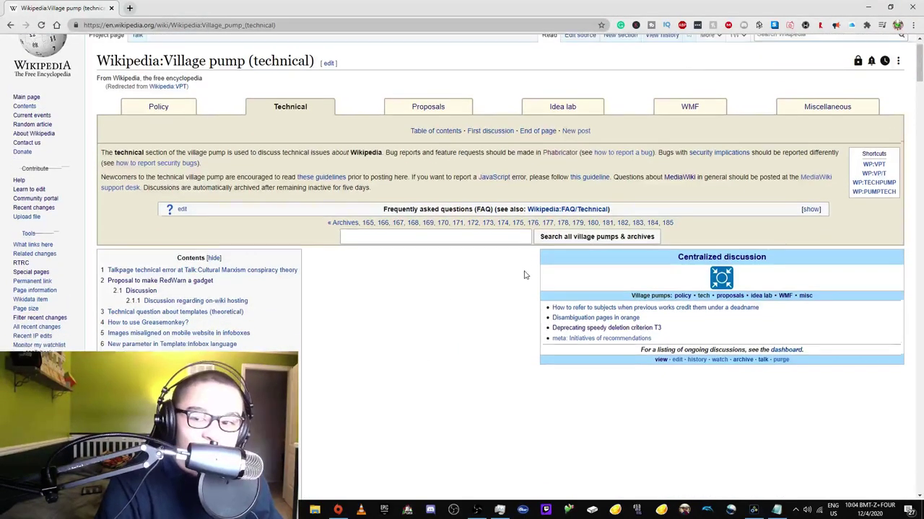
scroll(524, 269, "up", 1)
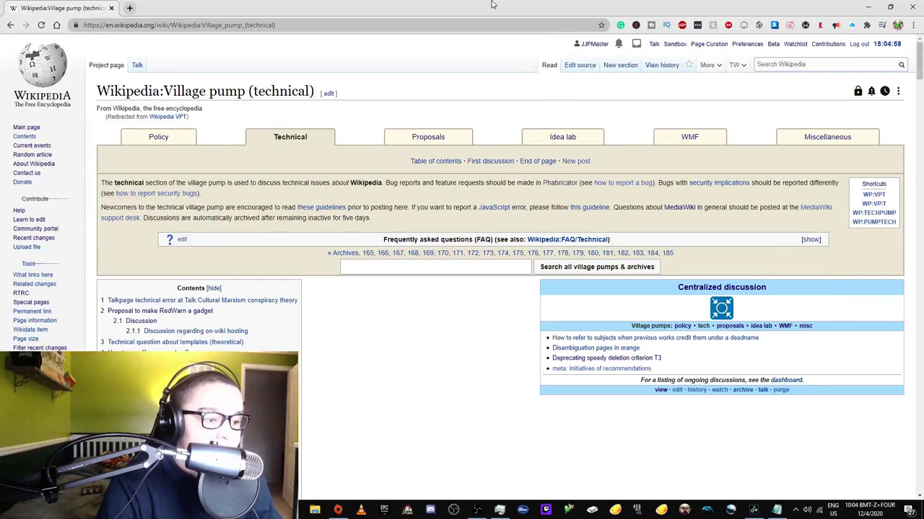
- Close the Village pump window and seven unrelated tabs, returning to the Main Page draft options
key("ctrl+w")
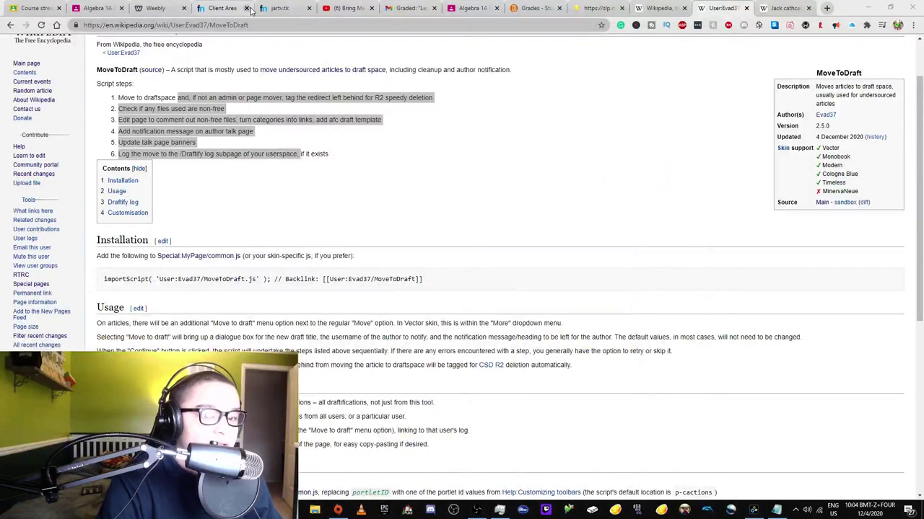
left_click(246, 8)
left_click(247, 8)
left_click(247, 8)
left_click(247, 8)
left_click(247, 8)
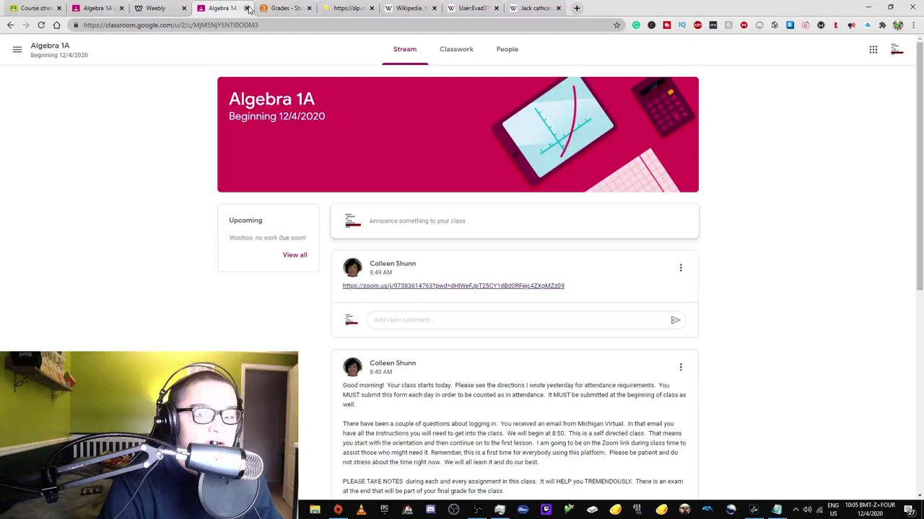
left_click(247, 8)
left_click(247, 8)
left_click(247, 8)
left_click(284, 8)
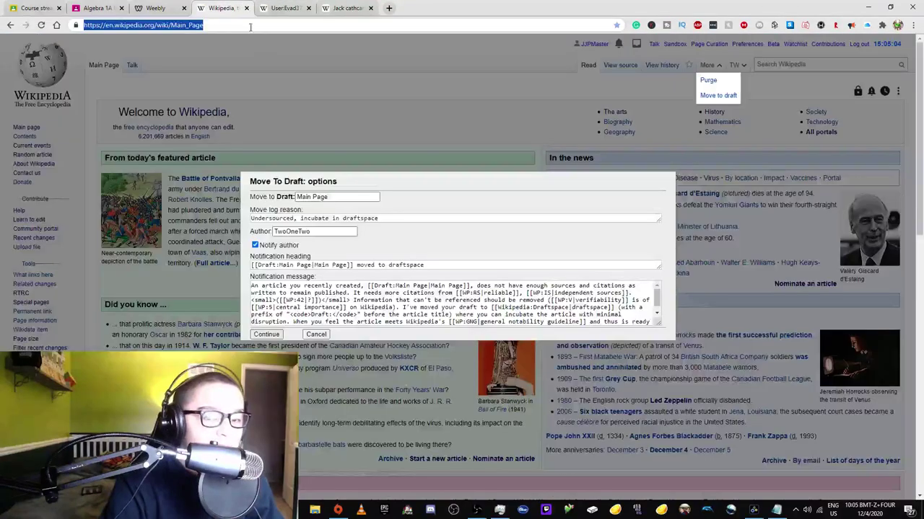
left_click(220, 7)
left_click(326, 265)
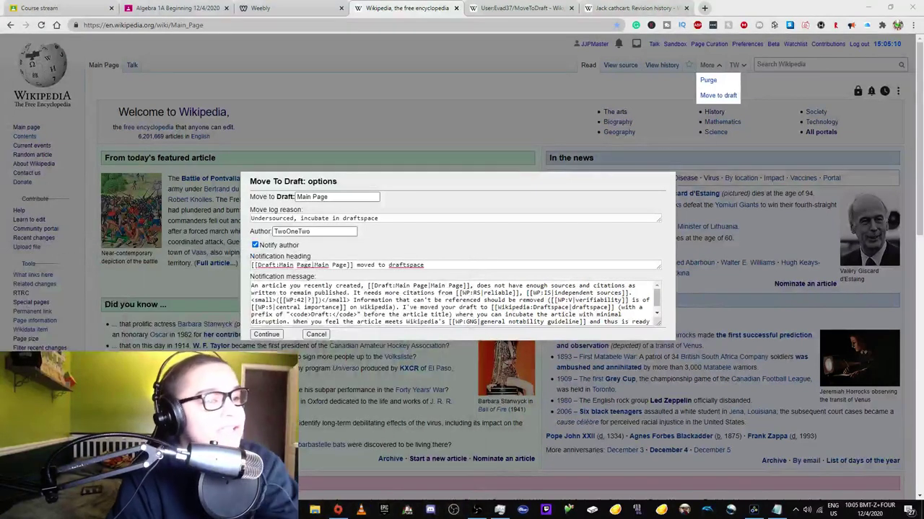
- Switch away from the Main Page's filled-in Move To Draft dialog, leaving it pending
key("alt+Tab")
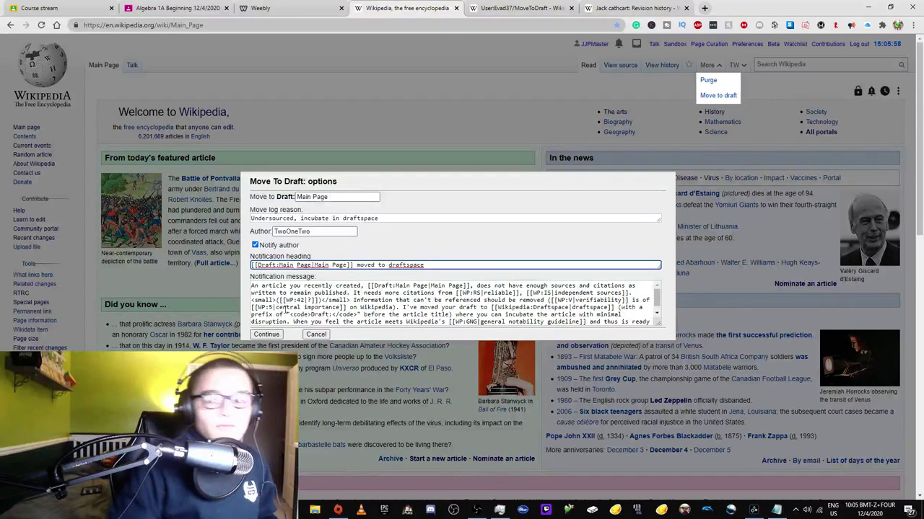
- Load the Don't delete the main page essay (WP:DDMP) in the MoveToDraft script tab
left_click(468, 8)
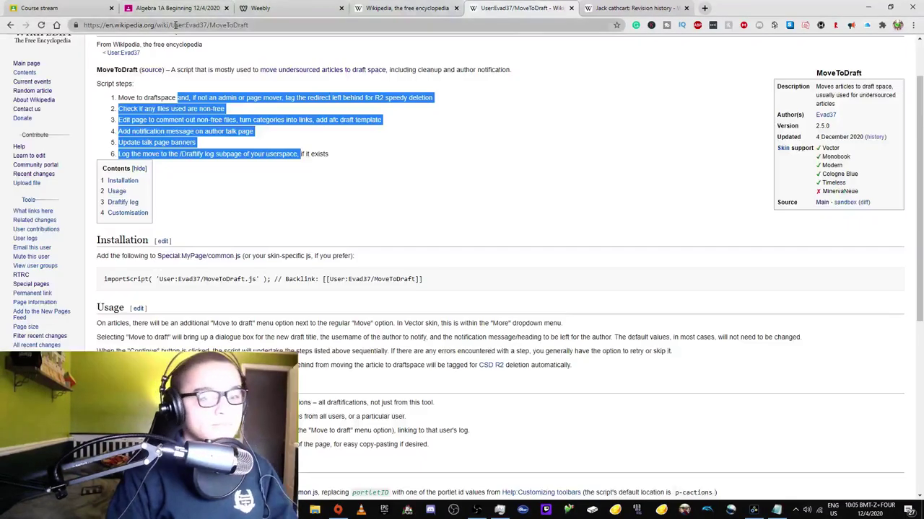
left_click_drag(248, 24, 165, 25)
type("WP:DDMP")
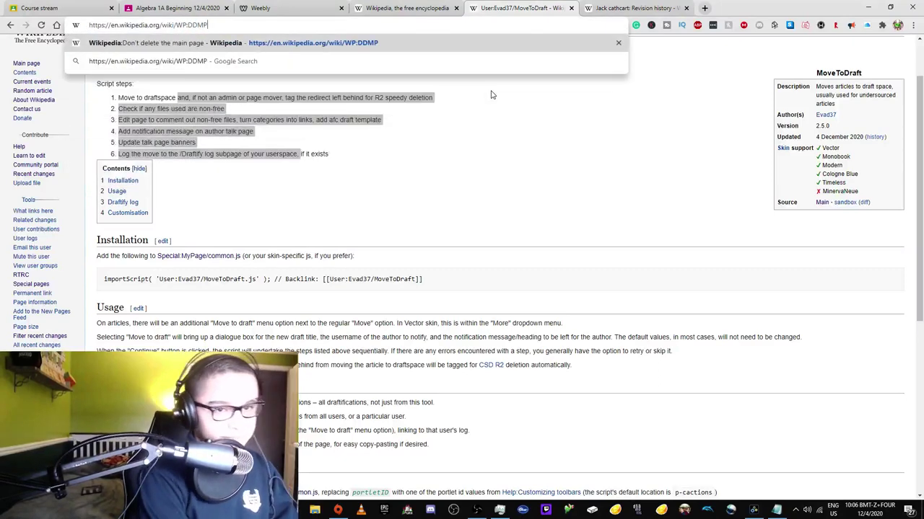
key("Return")
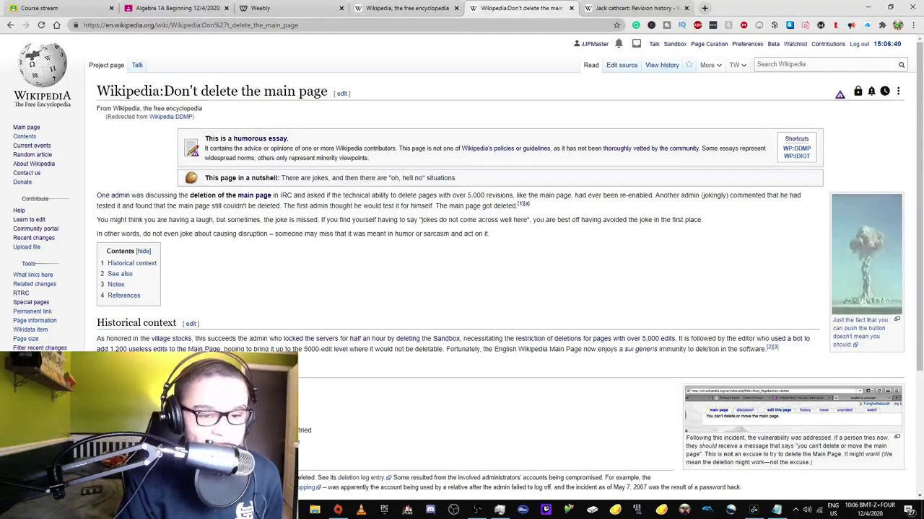
- Follow the essay's Village stocks link, briefly rechecking the Main Page draft dialog
left_click(140, 350)
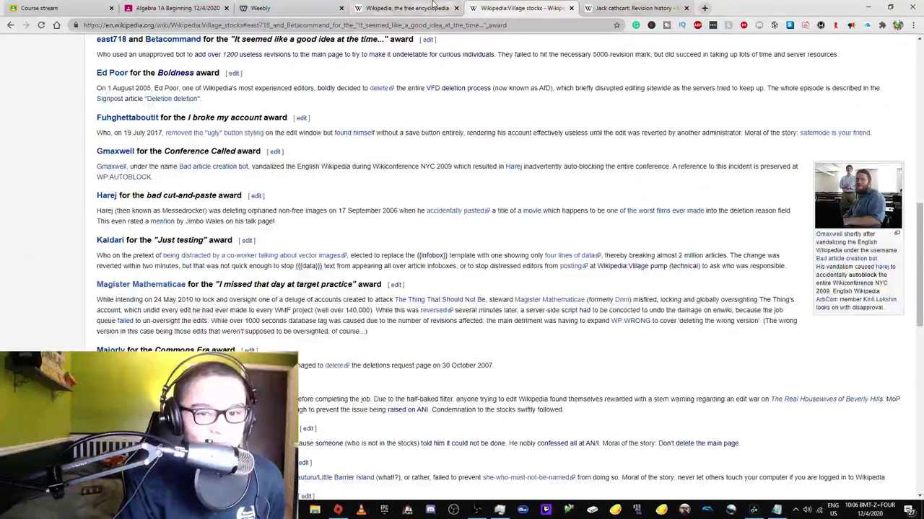
left_click(433, 5)
left_click(503, 8)
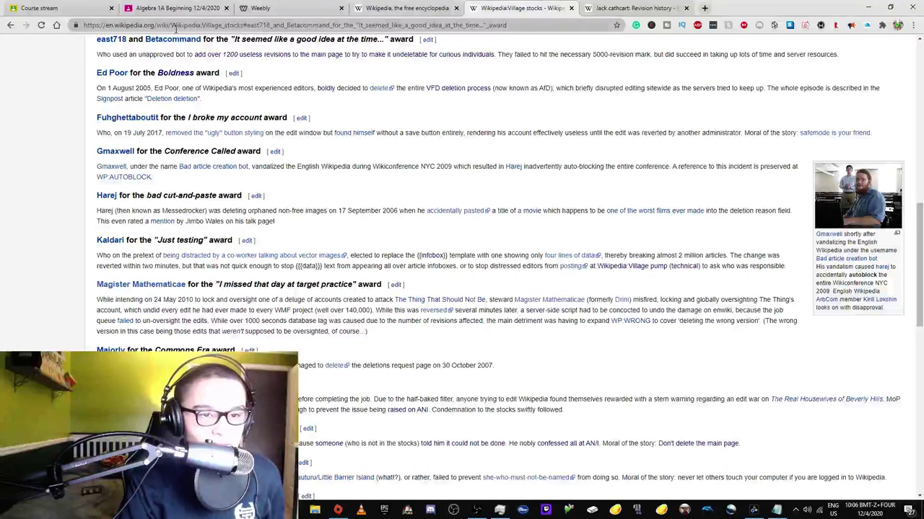
left_click_drag(176, 25, 913, 9)
- Load User:Evad37/MoveToDraft and highlight its usage notes on the draft dialog and continuing
type("User")
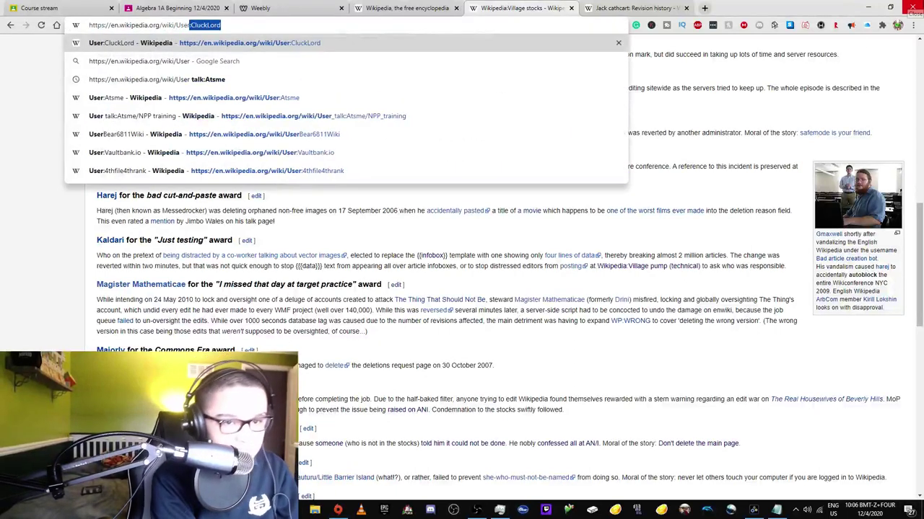
type(":")
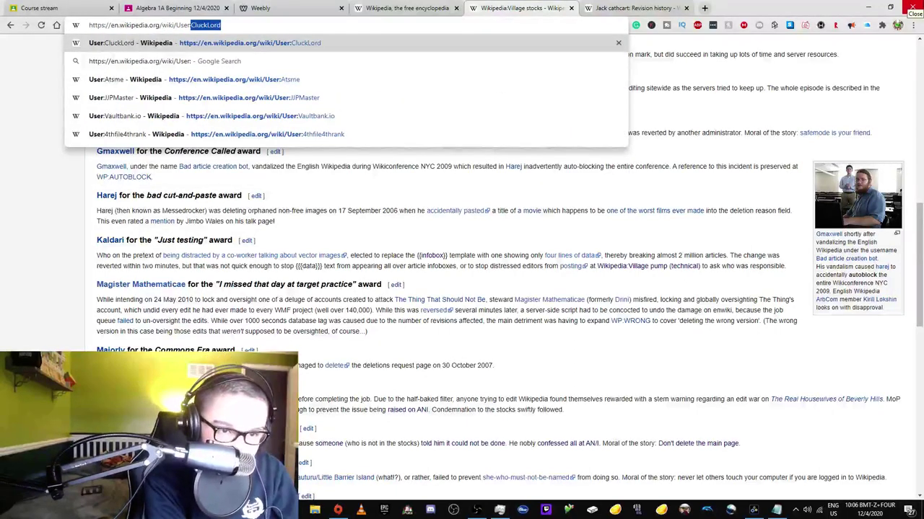
type("Eva")
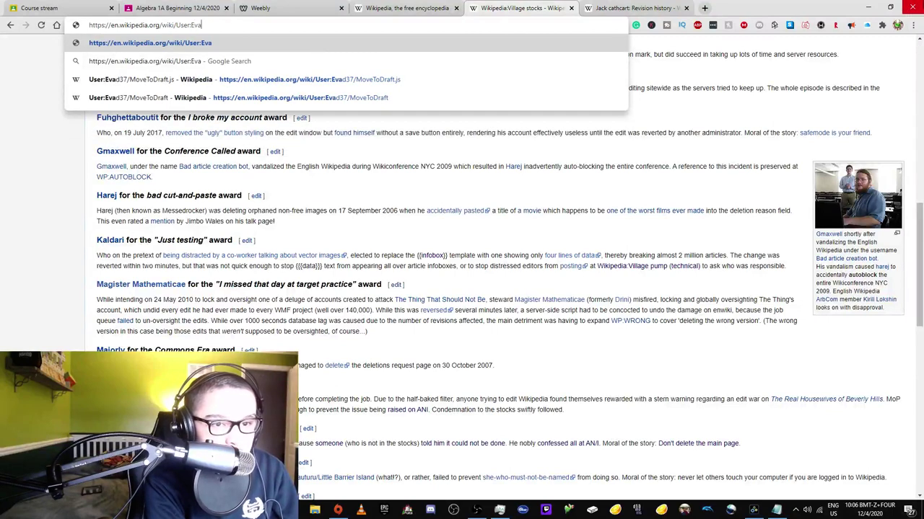
key("Return")
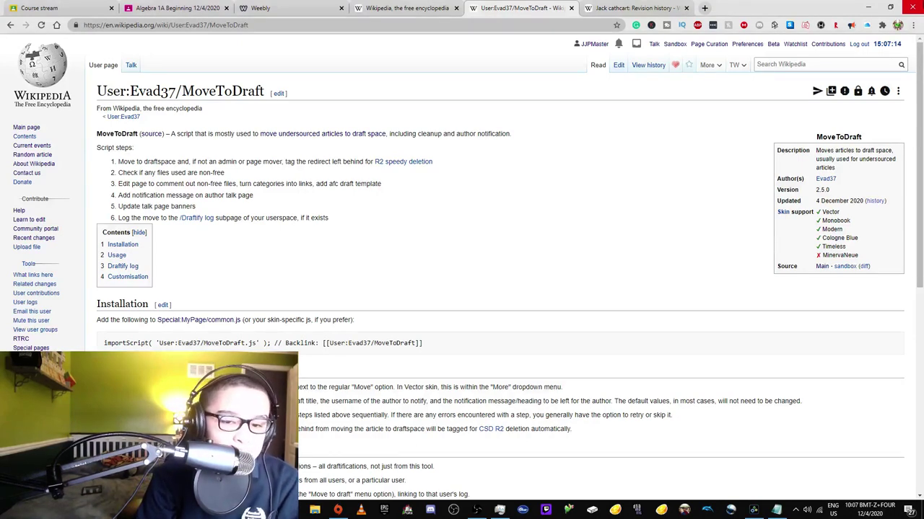
scroll(436, 221, "down", 3)
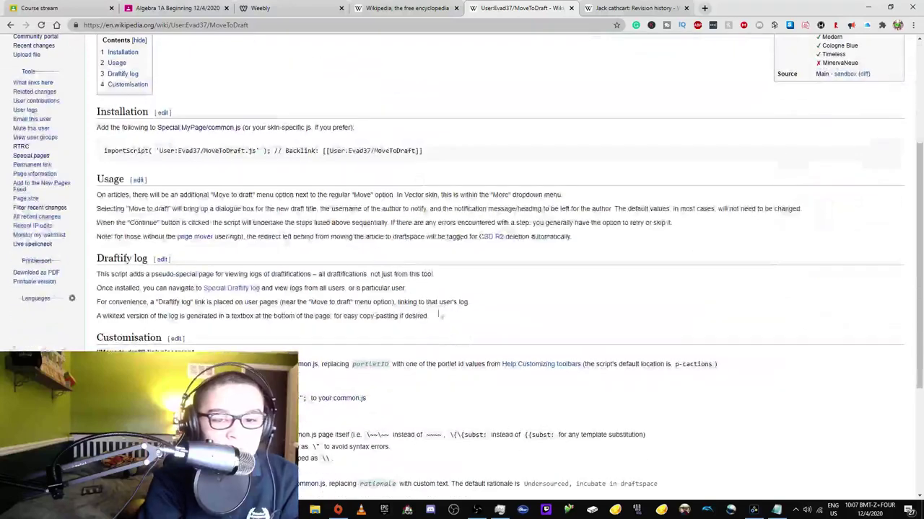
left_click_drag(488, 208, 137, 223)
triple_click(131, 224)
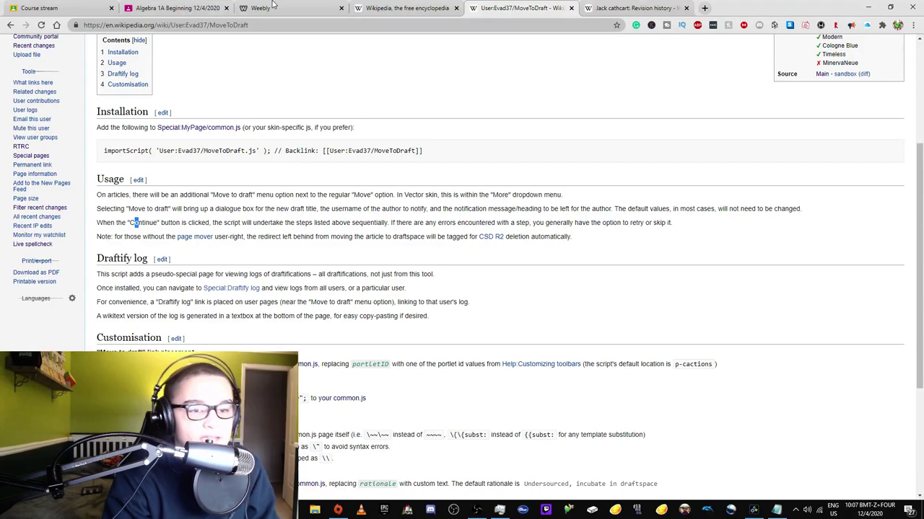
- Highlight the script steps about moving to draftspace and checking non-free files
scroll(123, 195, "up", 3)
left_click_drag(136, 163, 195, 160)
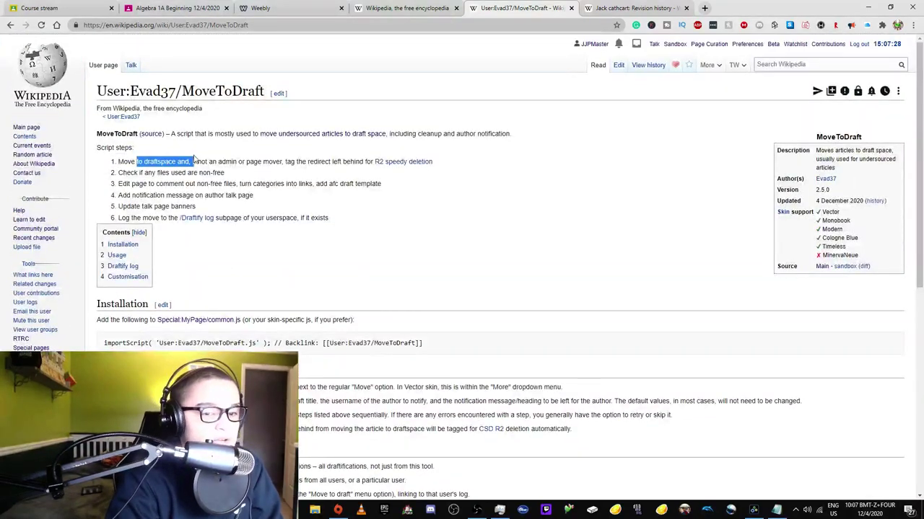
left_click_drag(115, 174, 225, 174)
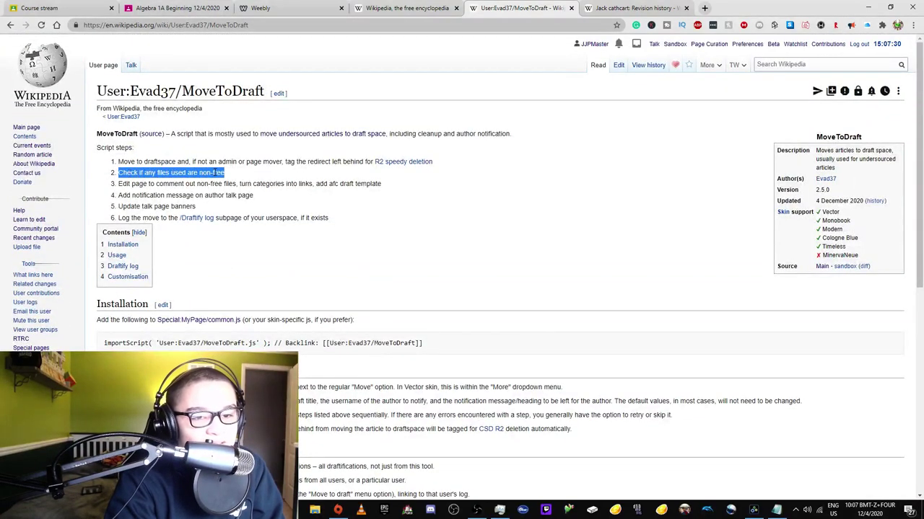
scroll(225, 174, "down", 2)
scroll(373, 220, "down", 4)
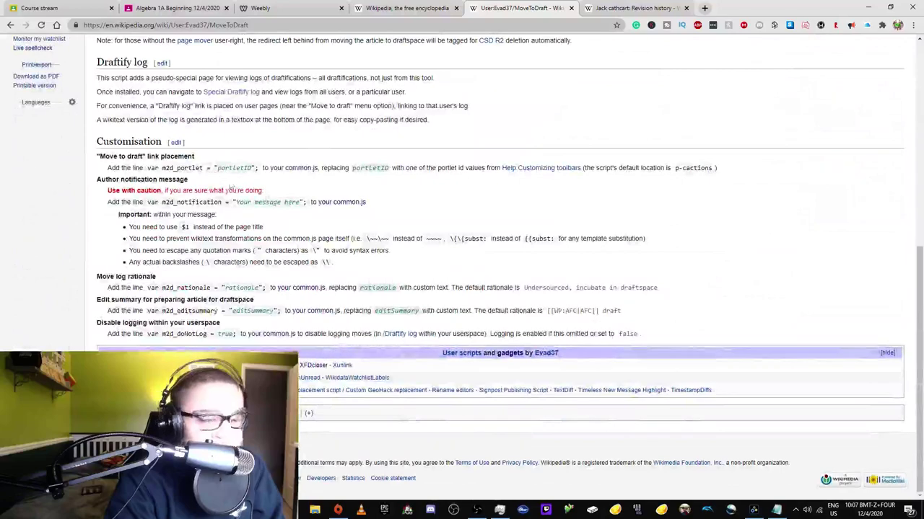
scroll(373, 219, "up", 4)
scroll(373, 220, "up", 2)
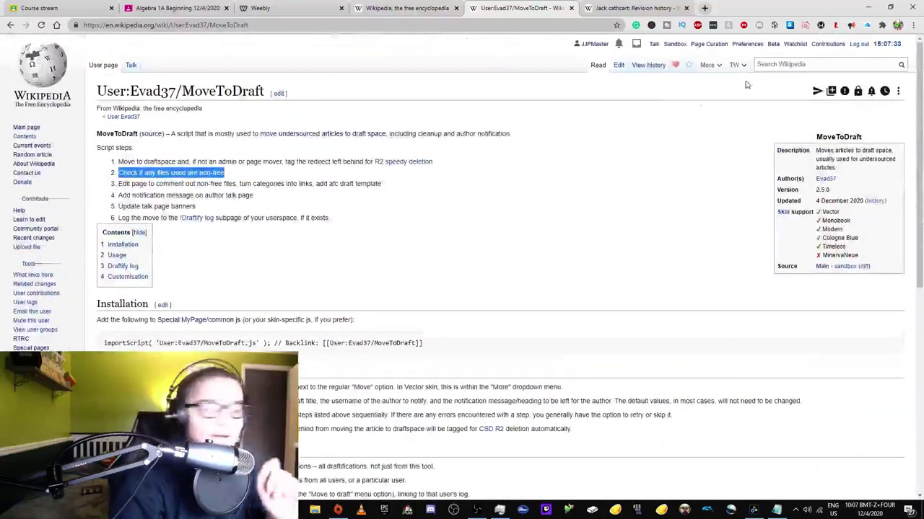
- Log out of the main account and log in as the alternate account with its saved password
left_click(859, 45)
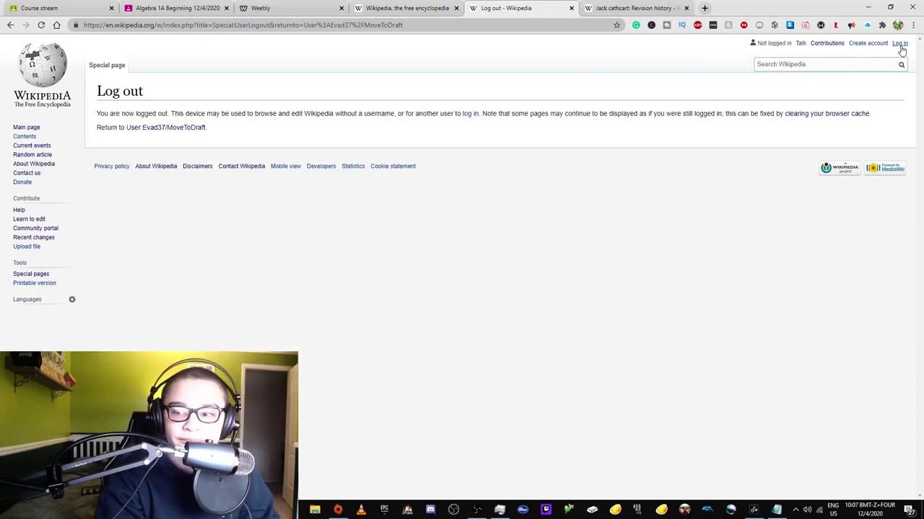
left_click(899, 43)
left_click(124, 130)
key("ctrl+a")
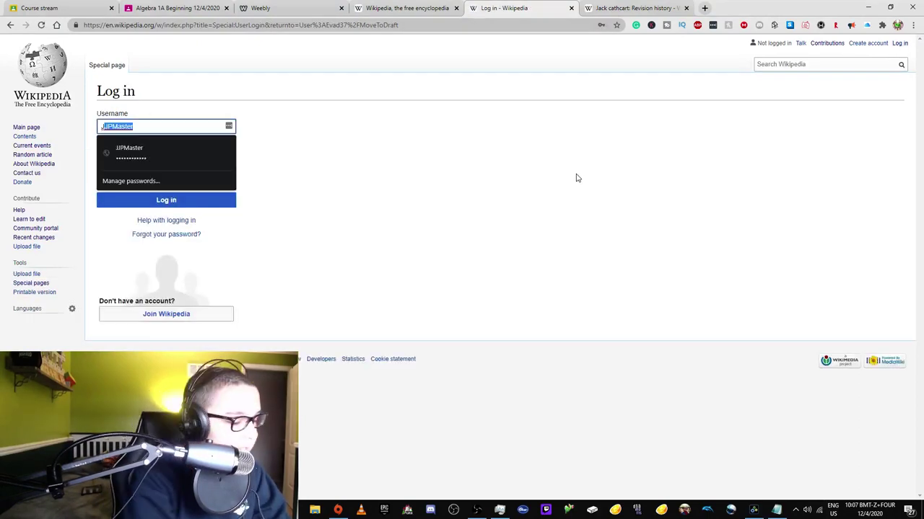
type("Jjp2008")
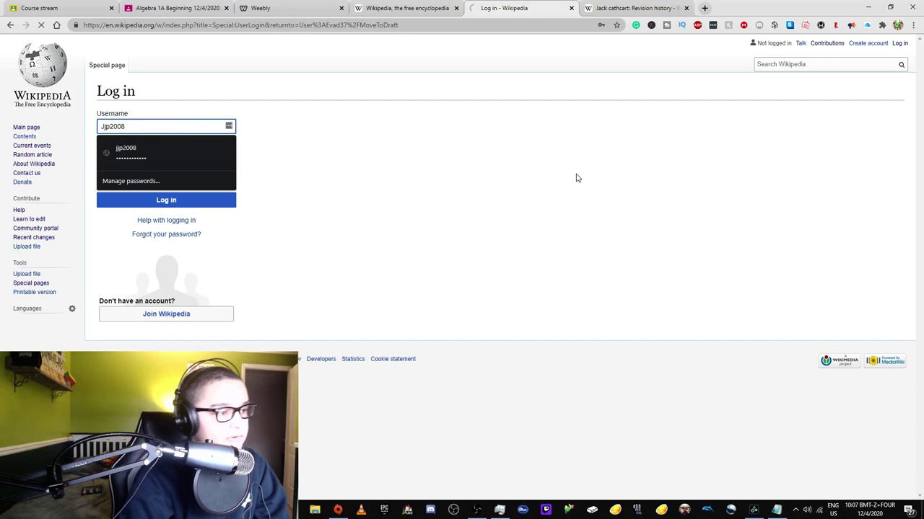
key("Down")
key("Return")
key("Return")
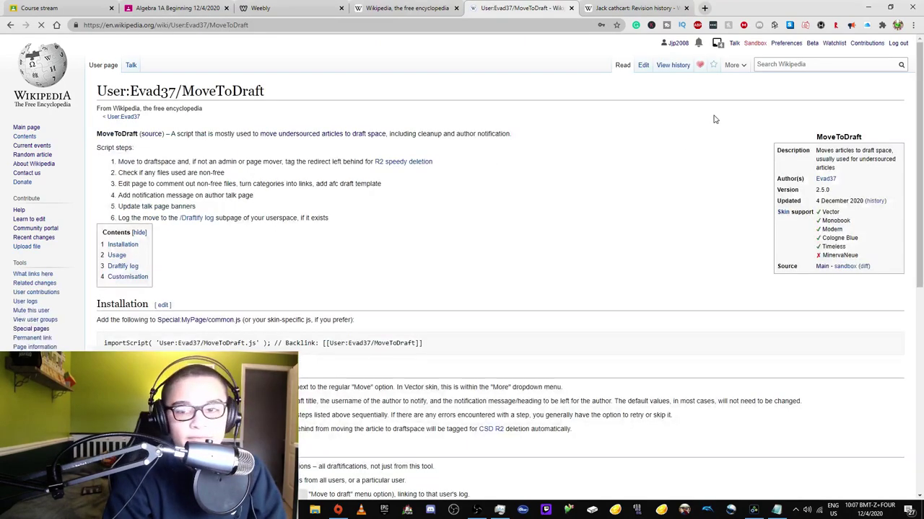
- Open the alternate account's /common.js page from its user page address
left_click(678, 43)
left_click(281, 25)
left_click(282, 25)
type("/c")
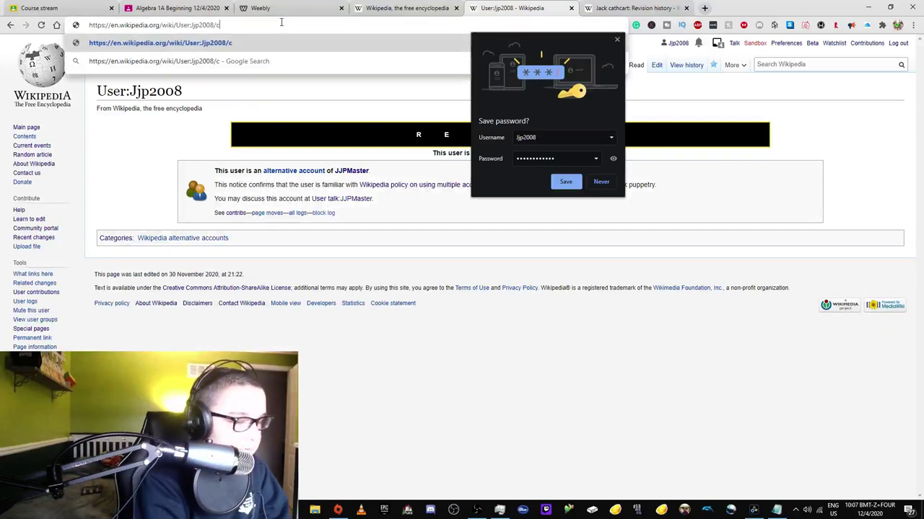
type("ommon.js")
key("Return")
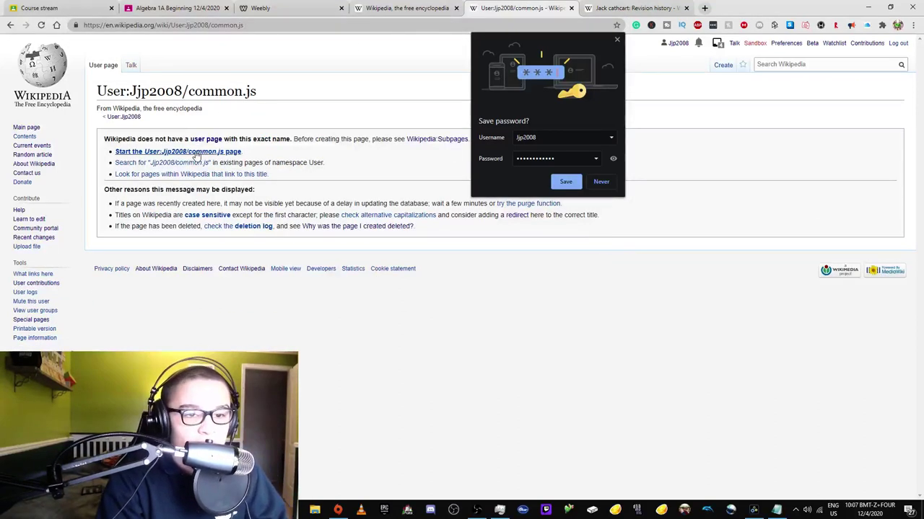
- Begin creating common.js, then start rewriting the other tab's address toward a User: page
left_click(198, 151)
key("ctrl+Tab")
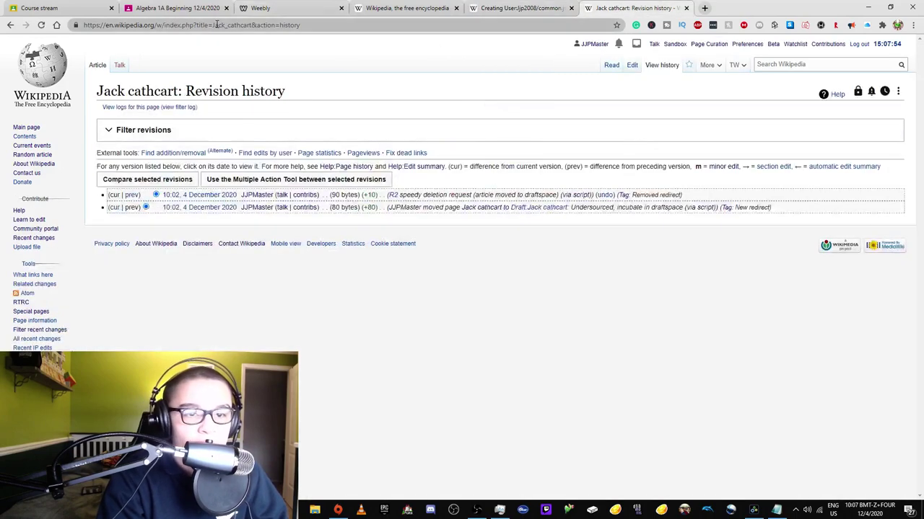
left_click_drag(214, 25, 644, 29)
key("BackSpace")
key("BackSpace")
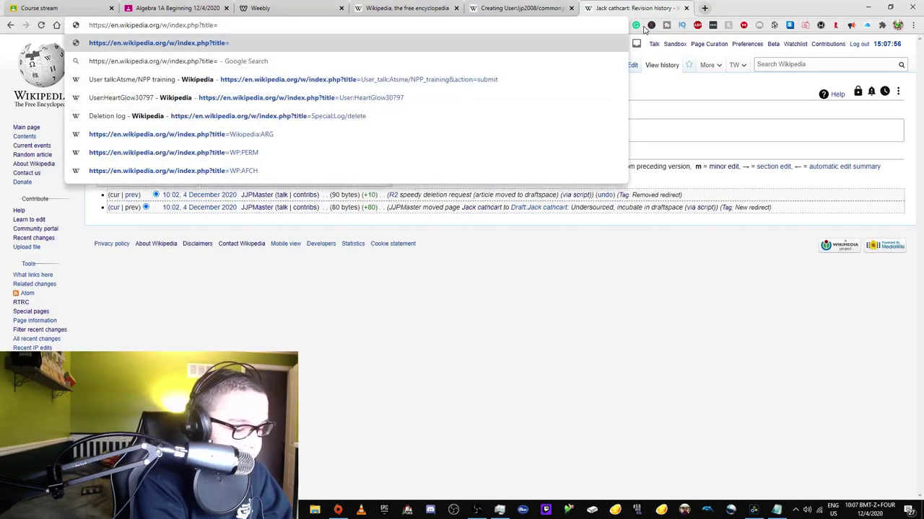
type("User:")
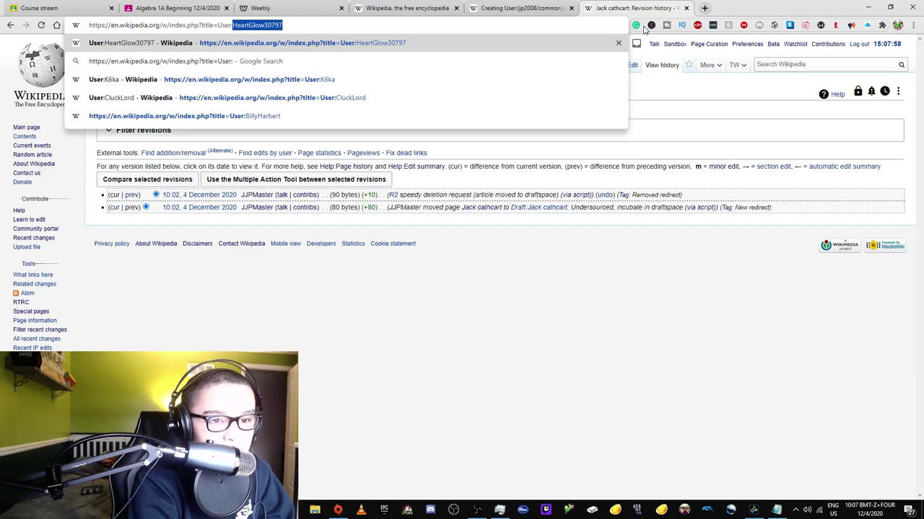
key("BackSpace")
key("BackSpace")
type(":")
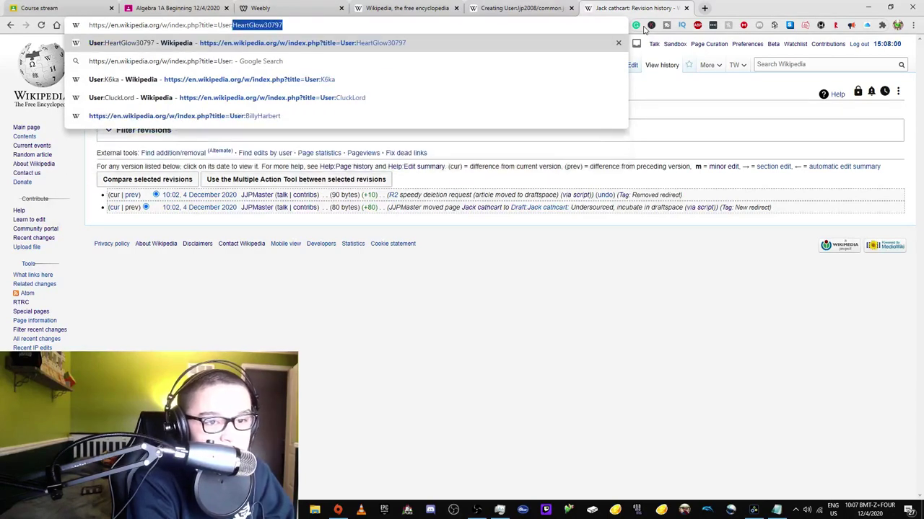
type("Evad")
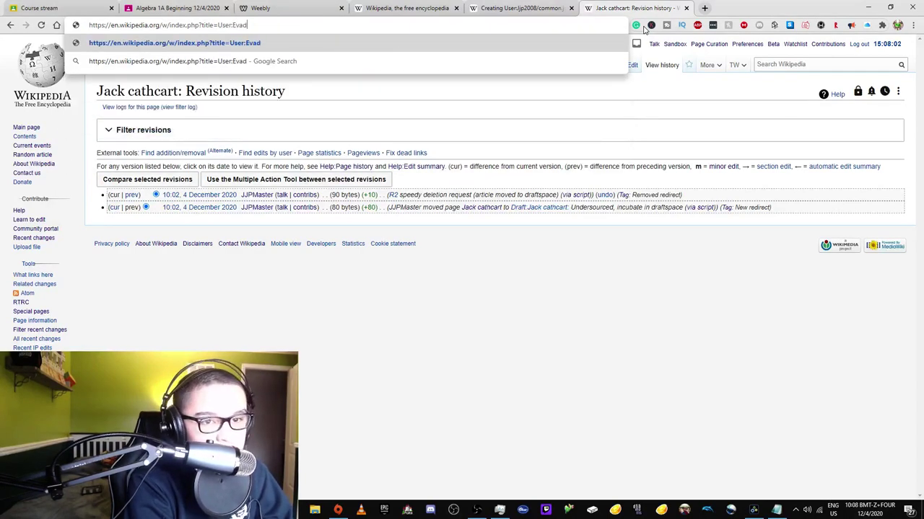
- Open the Evad37 MoveToDraft script page and select its importScript installation line
key("BackSpace")
key("BackSpace")
key("BackSpace")
key("BackSpace")
key("BackSpace")
key("BackSpace")
key("BackSpace")
key("BackSpace")
key("BackSpace")
key("BackSpace")
key("BackSpace")
key("BackSpace")
key("BackSpace")
key("BackSpace")
key("BackSpace")
key("BackSpace")
key("BackSpace")
key("BackSpace")
key("BackSpace")
key("BackSpace")
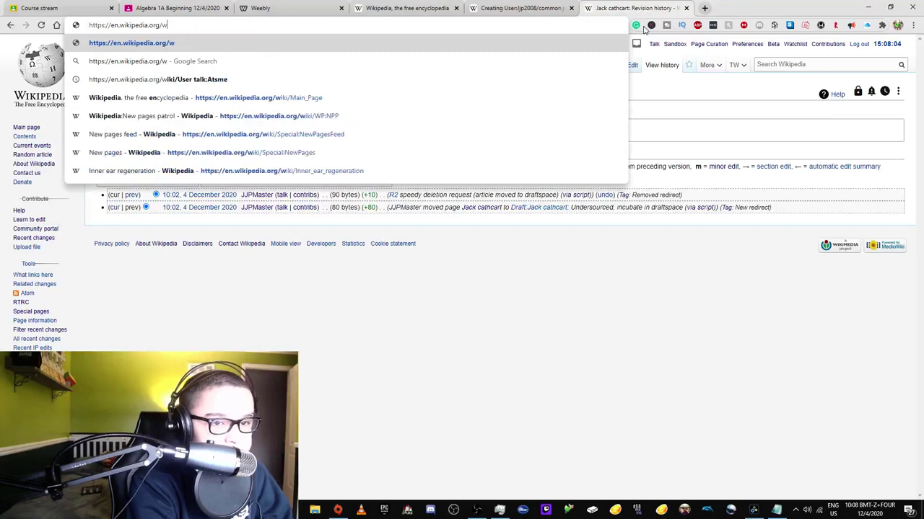
type("iki/User:")
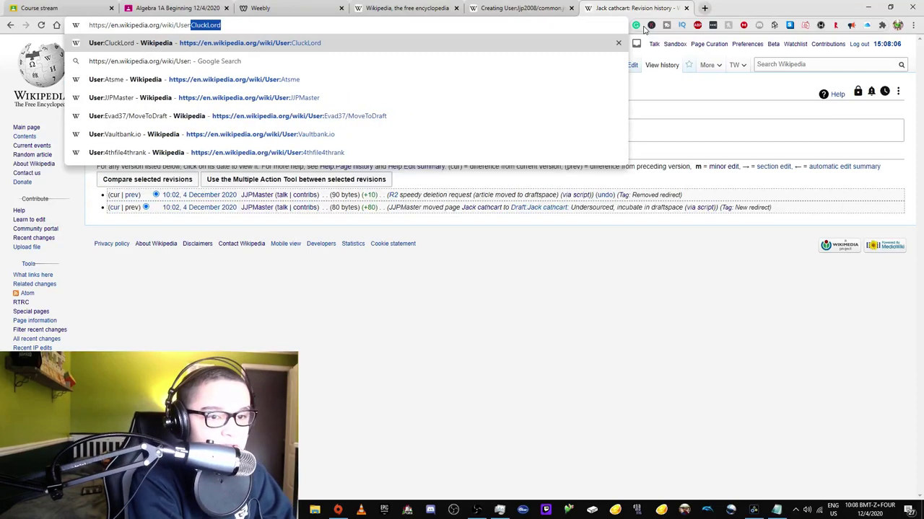
type("Evad")
key("Down")
key("Down")
key("Return")
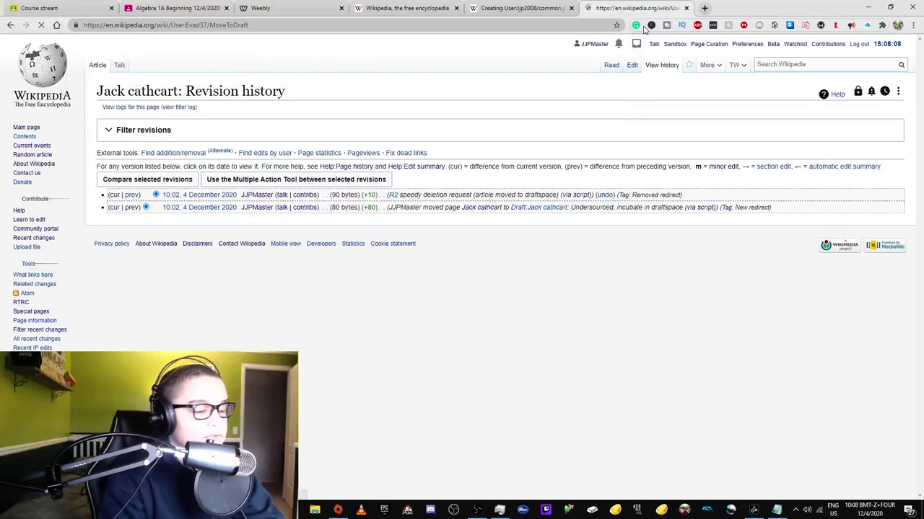
left_click_drag(101, 343, 453, 347)
key("ctrl+c")
- Paste the MoveToDraft importScript line into the new common.js, publish it, and open the user page
left_click(520, 8)
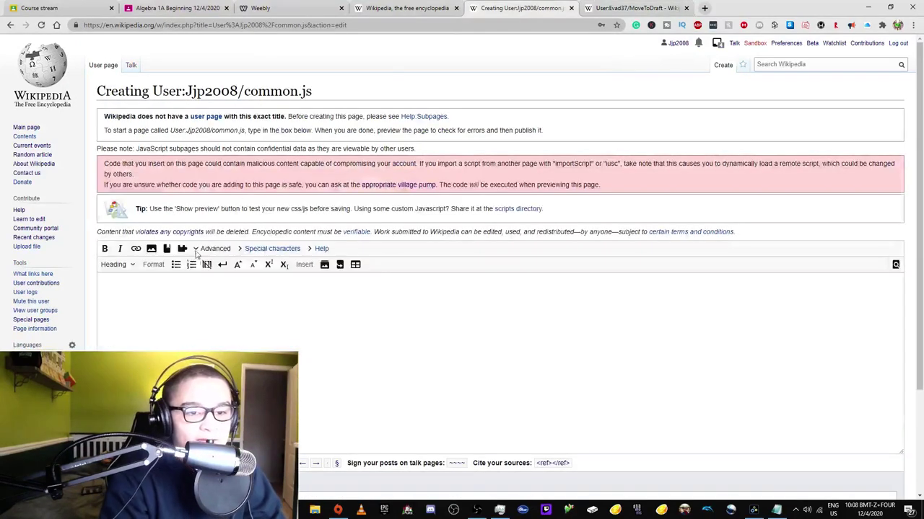
left_click(212, 297)
key("ctrl+v")
scroll(212, 297, "down", 2)
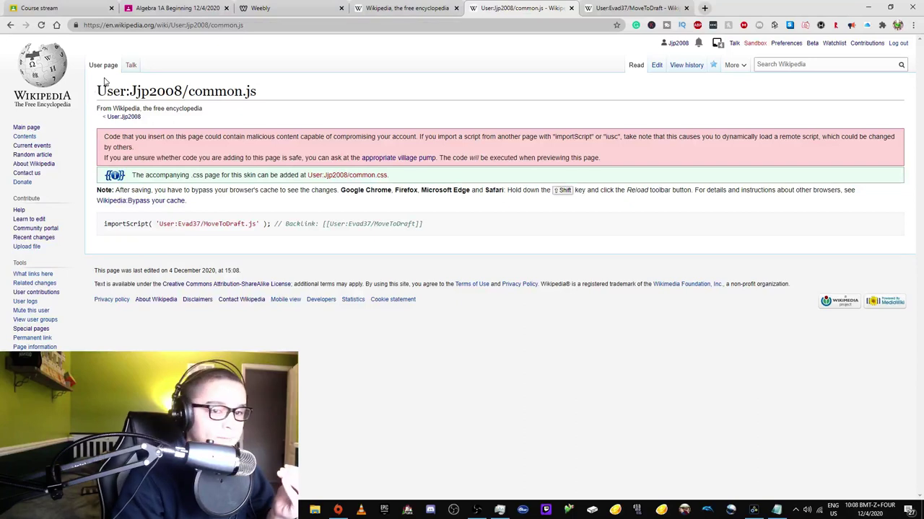
left_click(127, 118)
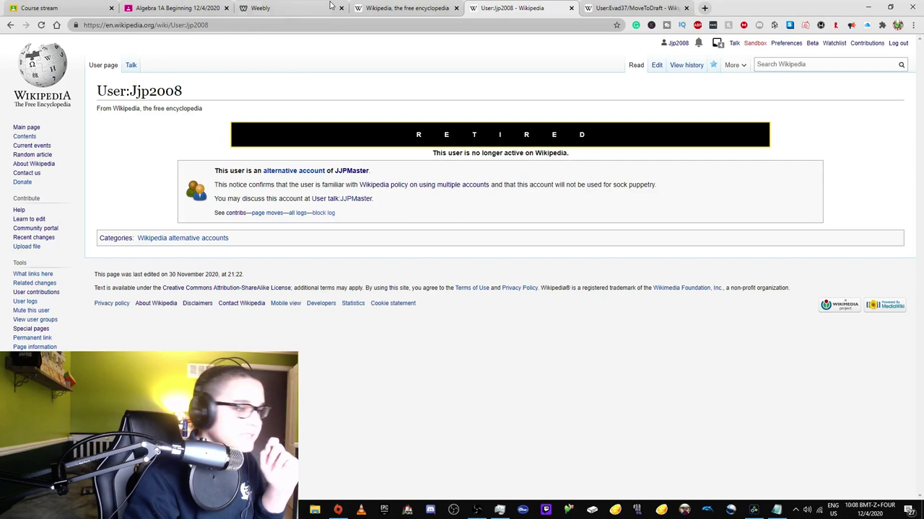
- Open Special:NewPagesFeed from the address bar suggestions
left_click(208, 24)
left_click_drag(209, 24, 176, 21)
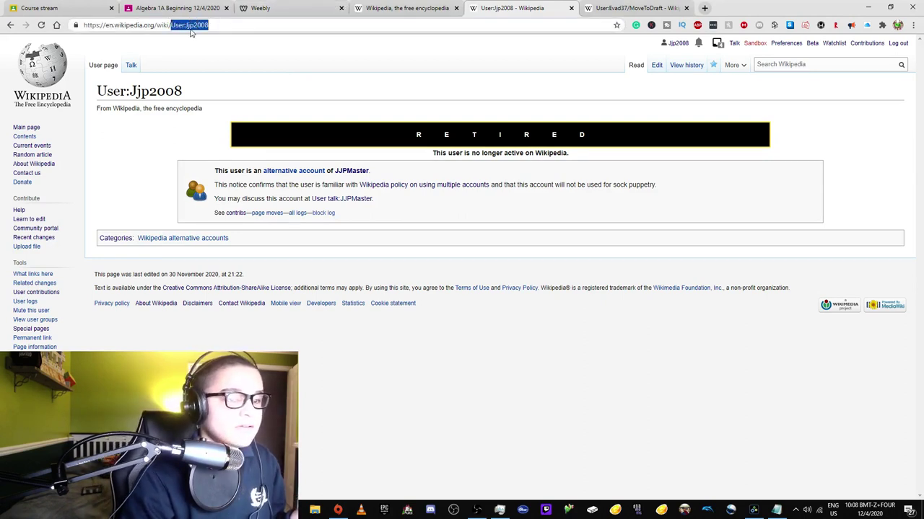
type("WP:")
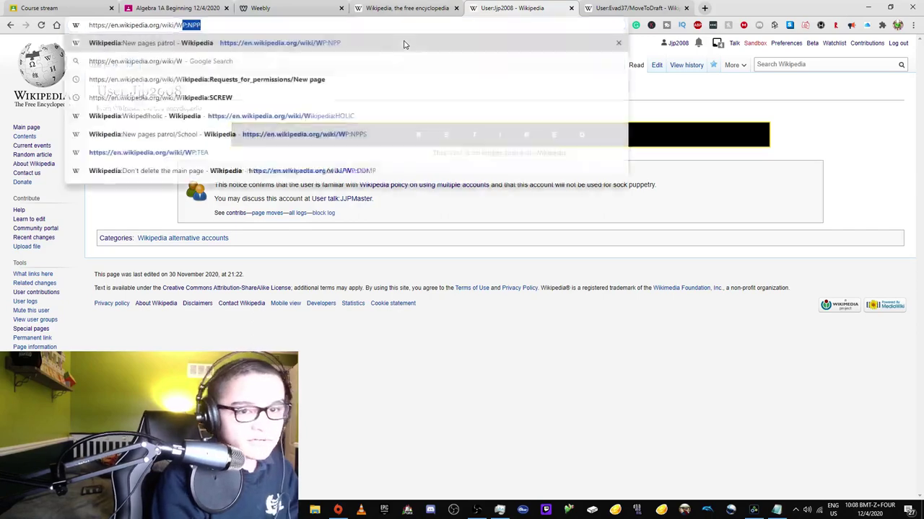
key("BackSpace")
key("BackSpace")
key("BackSpace")
key("BackSpace")
type("Special:NewPages")
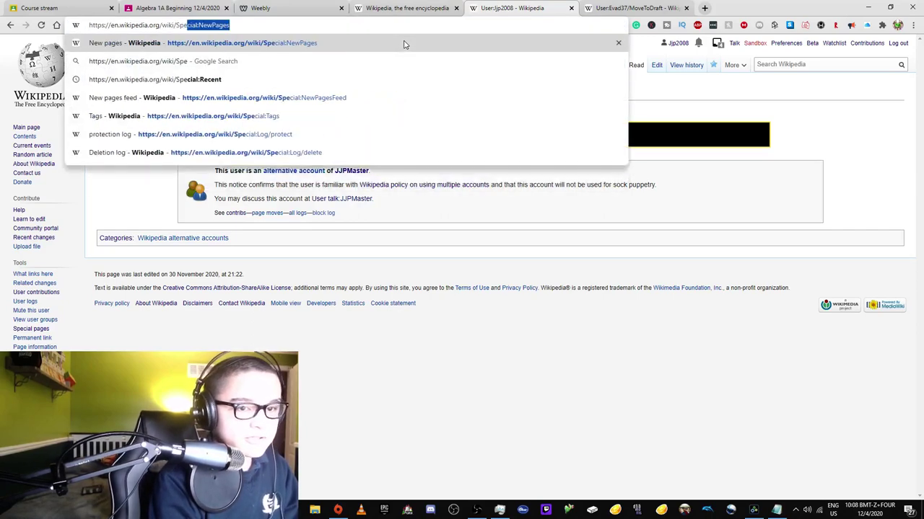
key("Down")
key("Down")
key("Return")
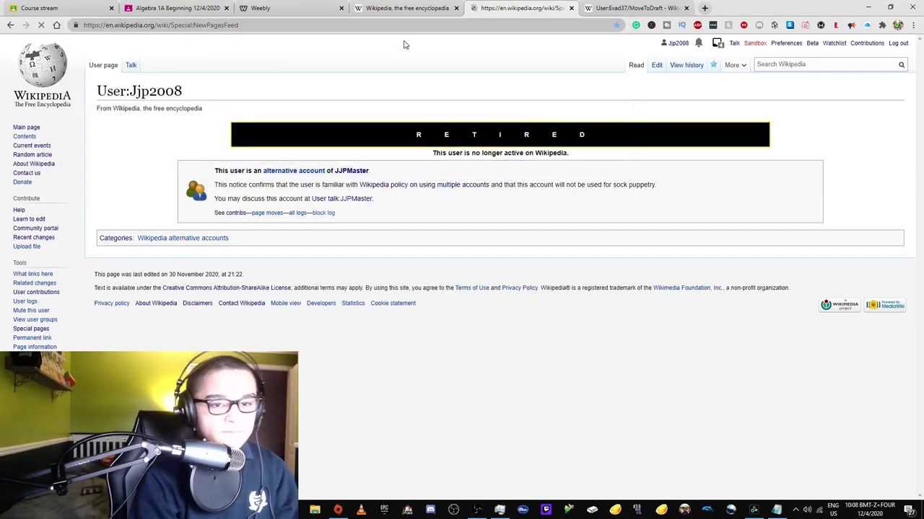
- Scroll through the New Pages Feed and open the Phillip Oval article
scroll(338, 168, "down", 2)
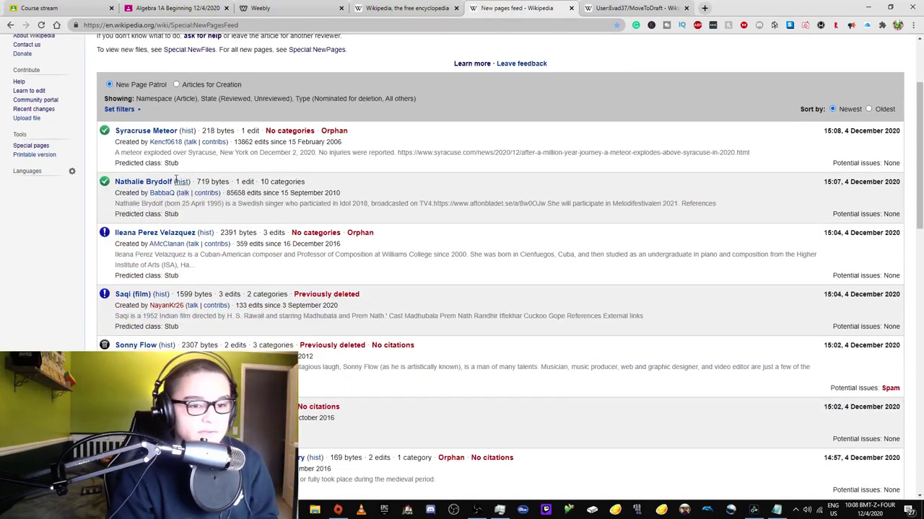
scroll(147, 203, "down", 1)
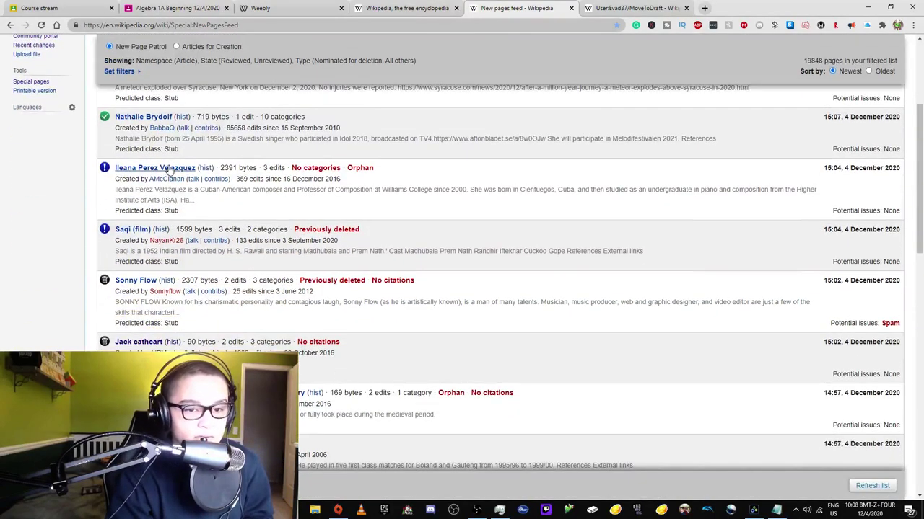
scroll(169, 173, "down", 1)
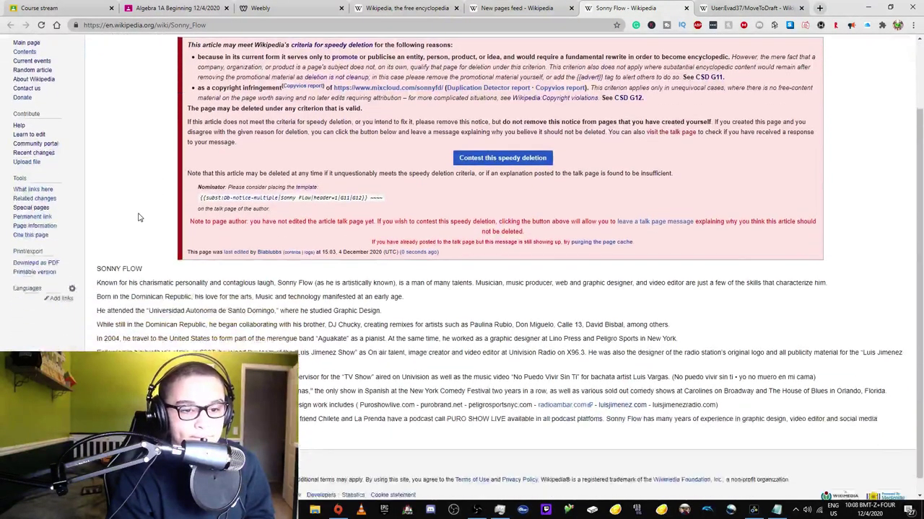
scroll(143, 216, "up", 3)
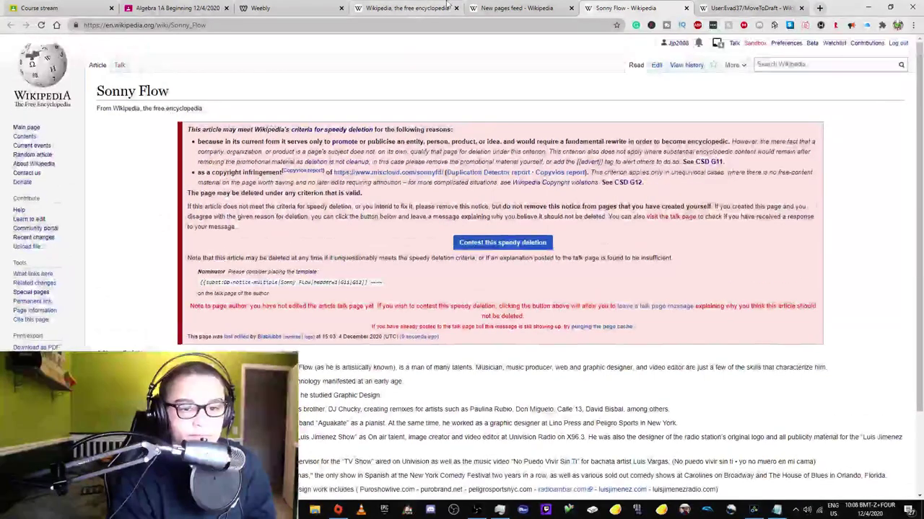
left_click(517, 8)
scroll(159, 149, "down", 3)
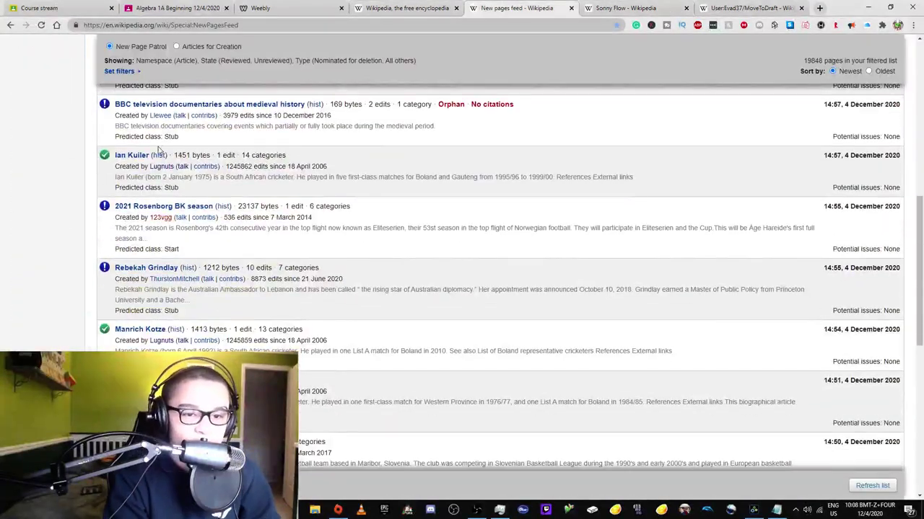
scroll(159, 196, "down", 4)
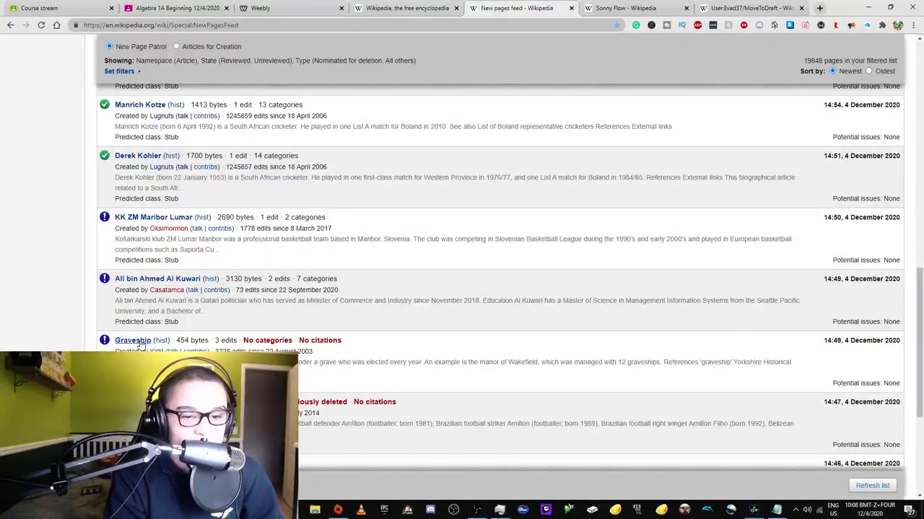
scroll(141, 344, "down", 2)
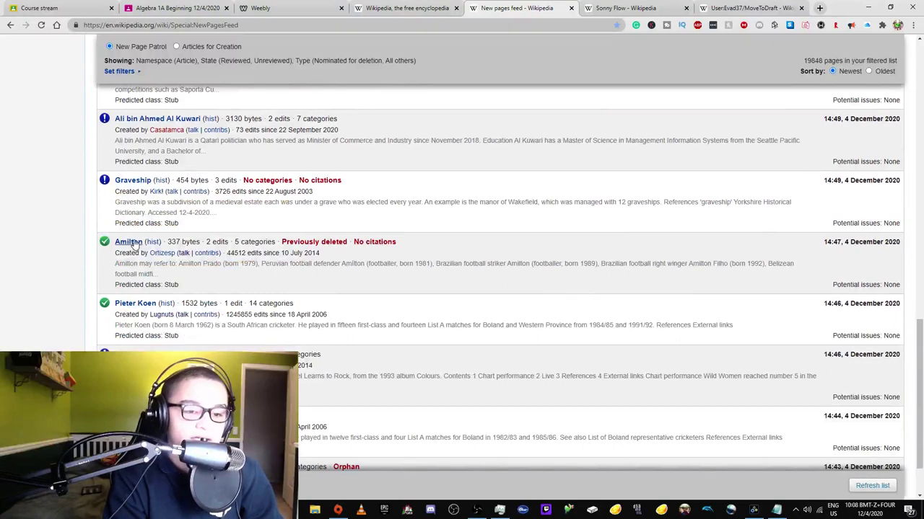
scroll(133, 244, "down", 1)
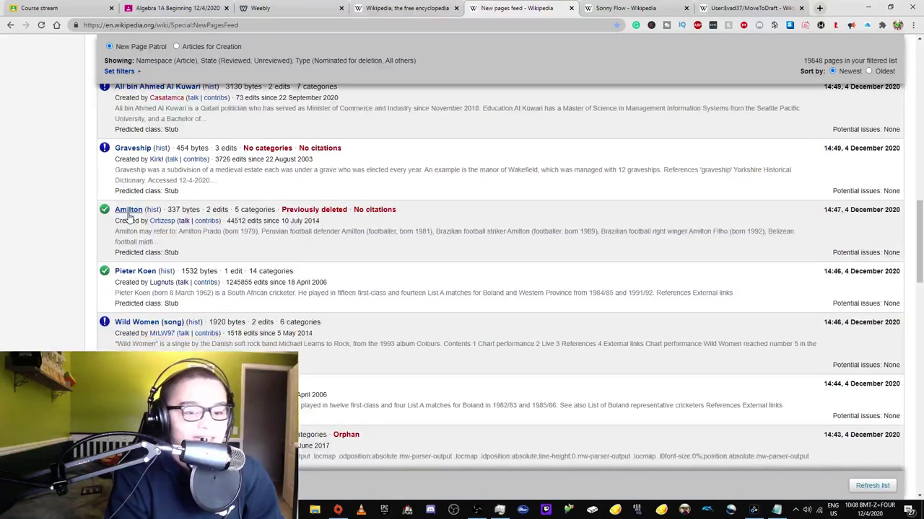
scroll(137, 278, "down", 2)
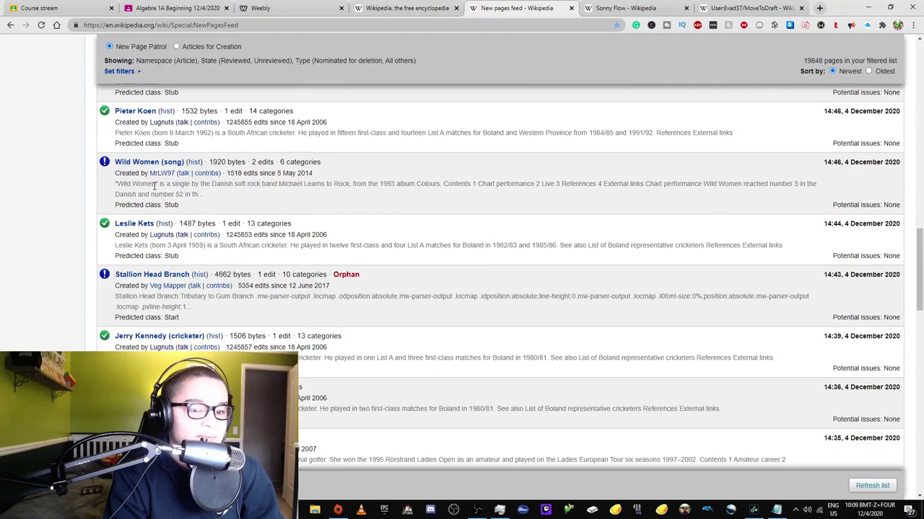
scroll(155, 184, "down", 3)
scroll(166, 256, "down", 5)
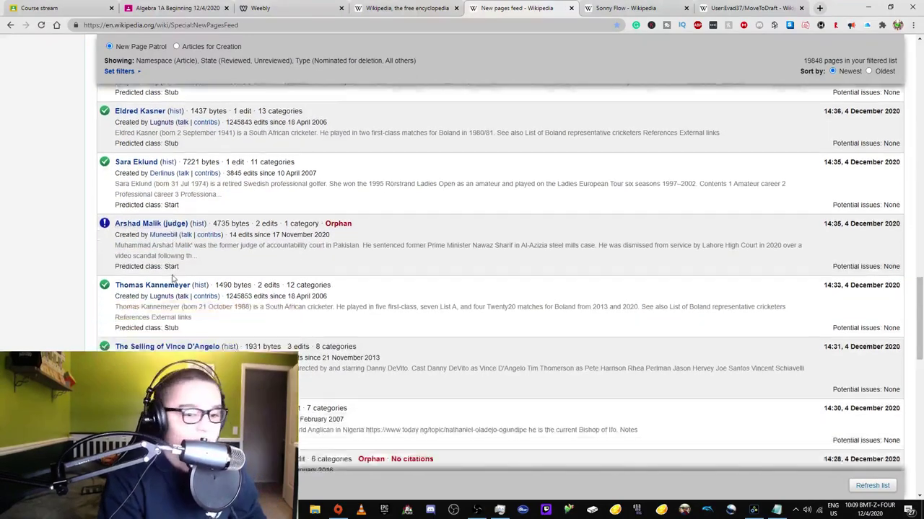
scroll(156, 254, "down", 4)
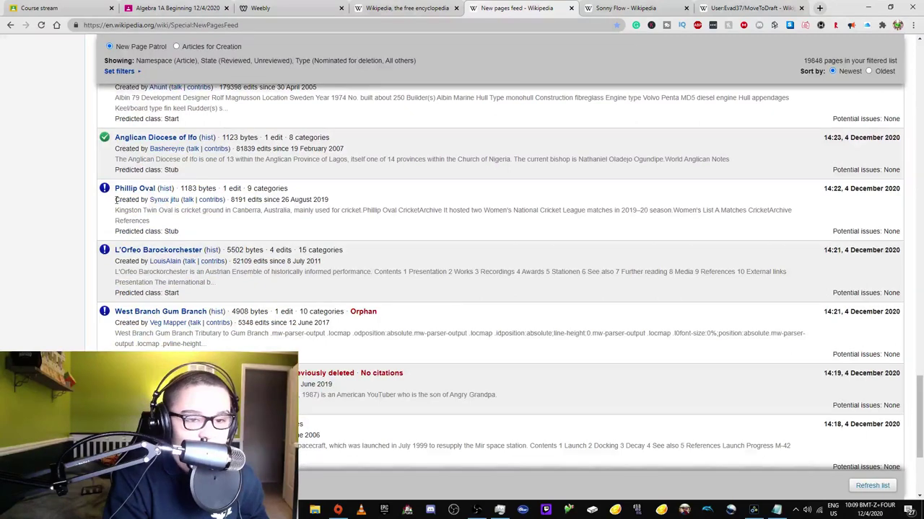
left_click(127, 189)
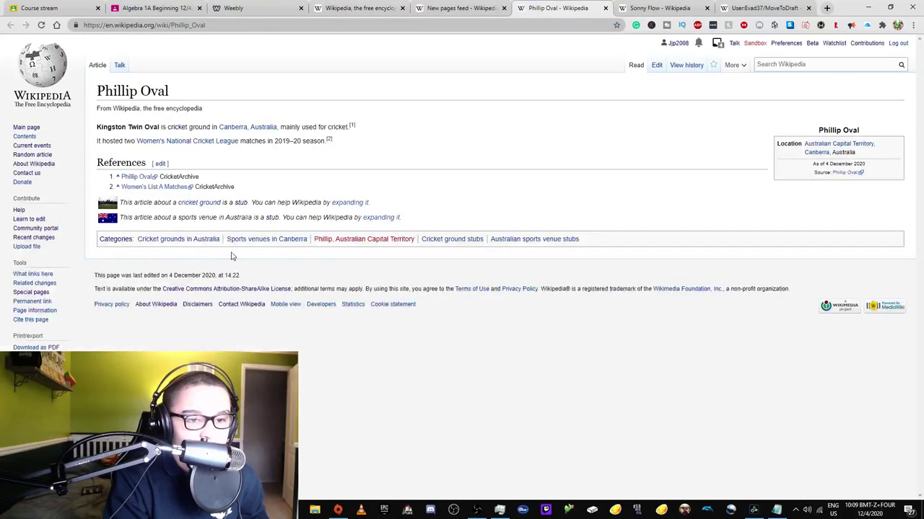
mouse_move(739, 67)
left_click(732, 82)
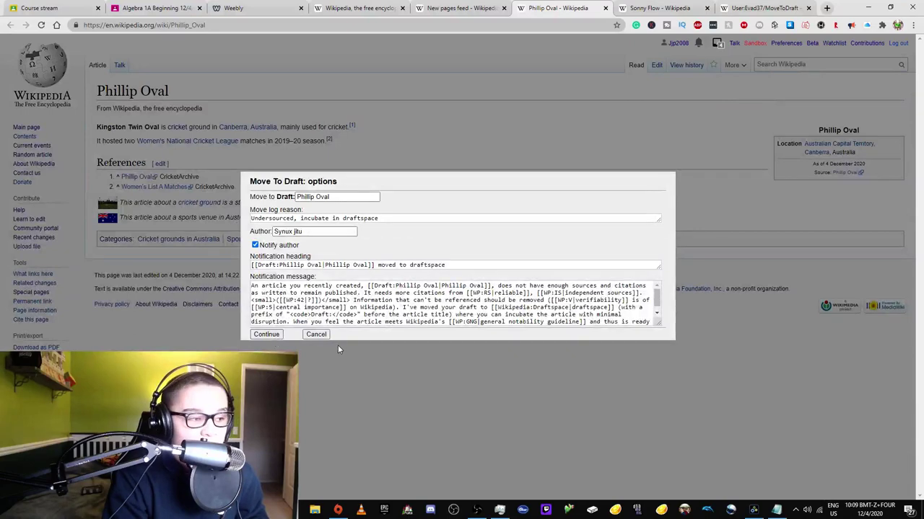
left_click(316, 334)
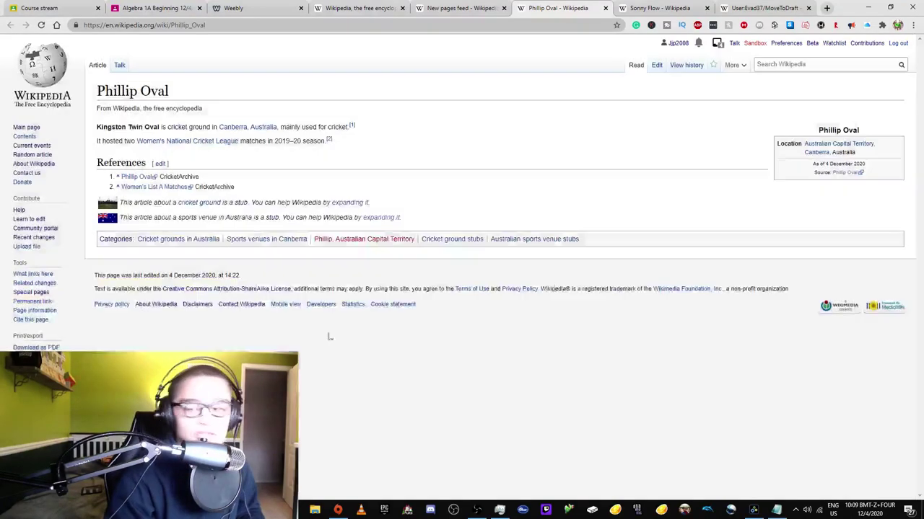
left_click(896, 44)
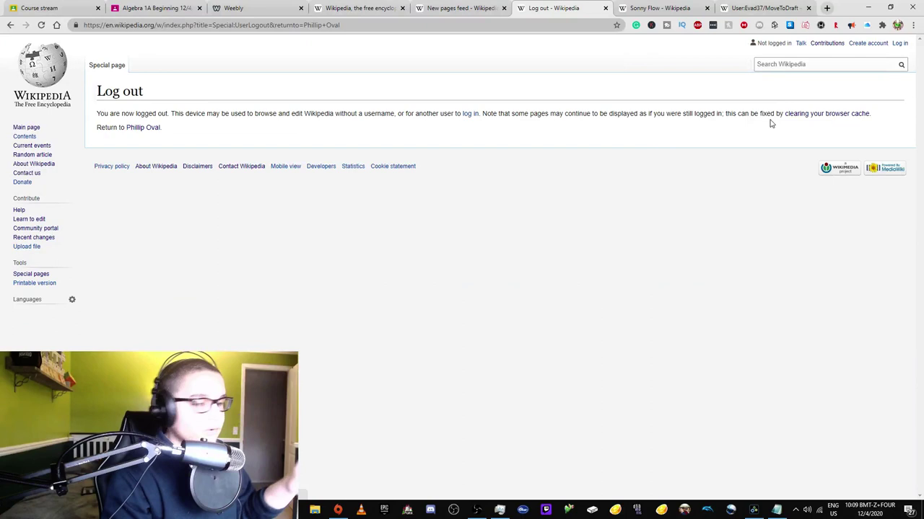
left_click(899, 44)
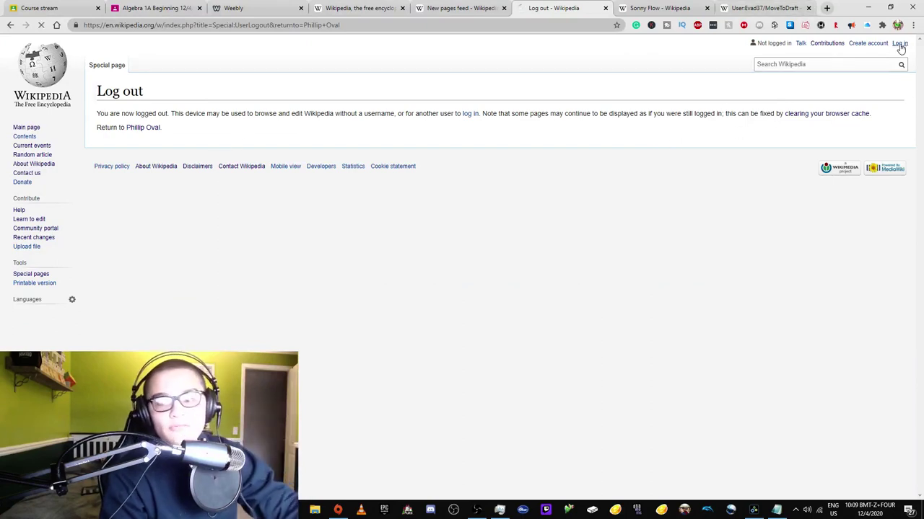
- Open the account creation form and enter a new username, password and password confirmation
left_click(879, 45)
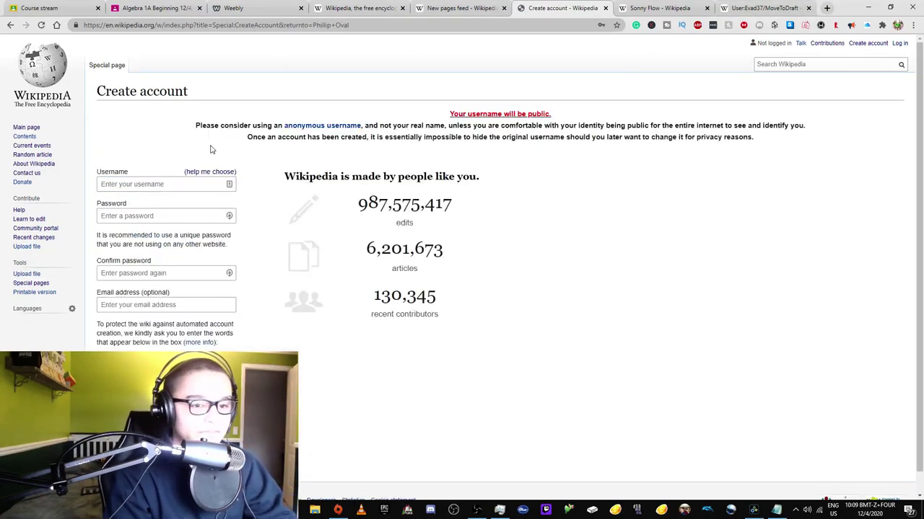
left_click(160, 185)
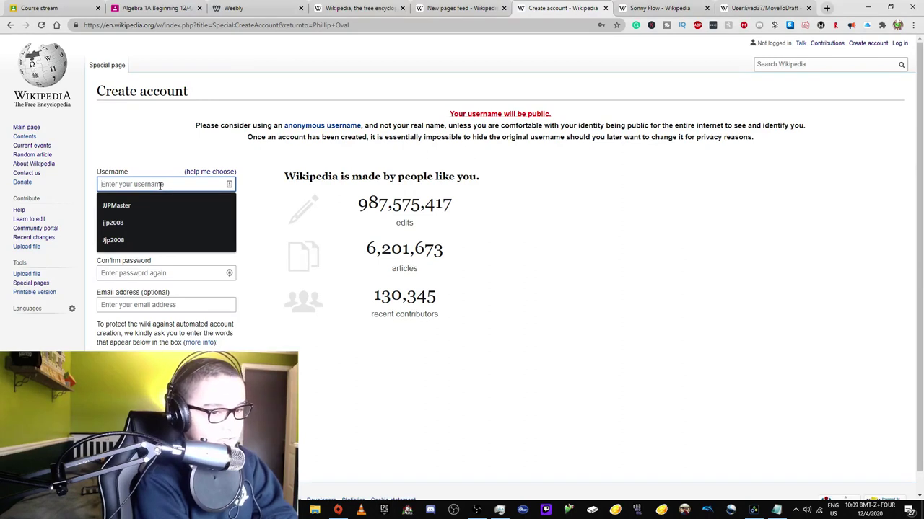
type("ATDNHA")
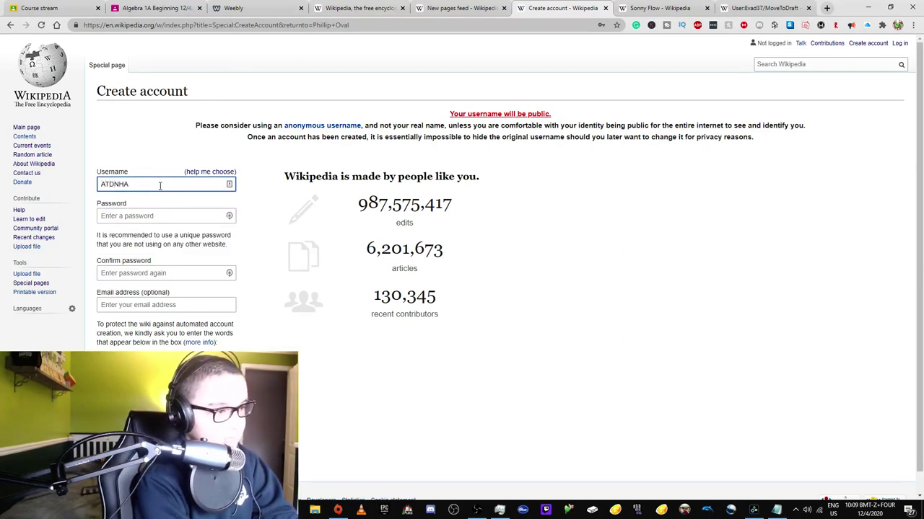
type("Rl")
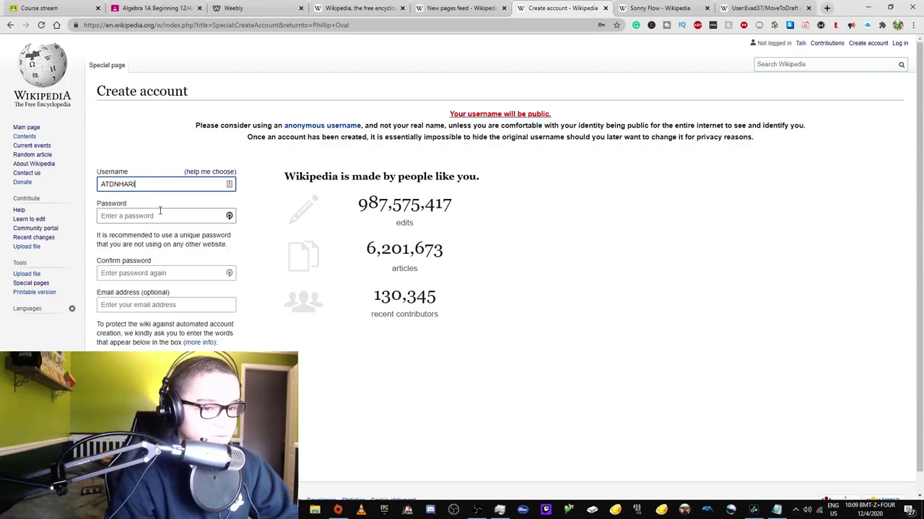
type("ol")
left_click(161, 211)
left_click(129, 243)
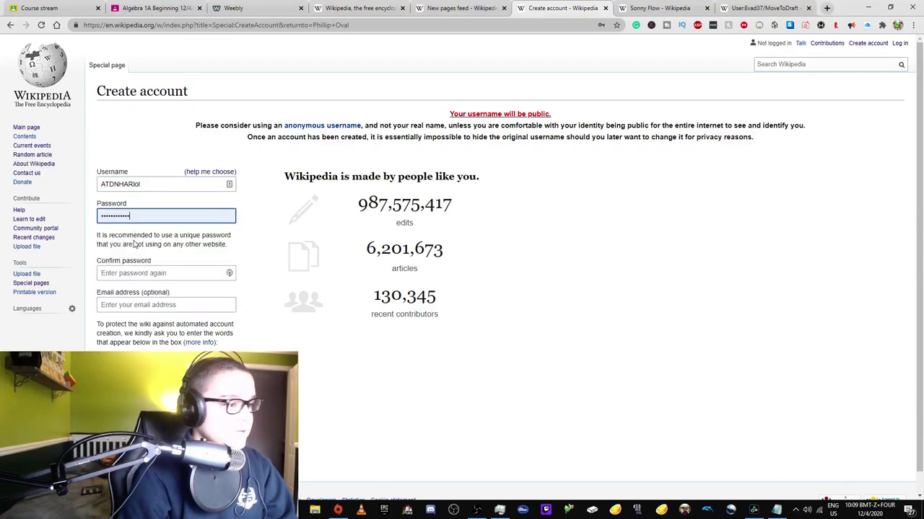
left_click(135, 271)
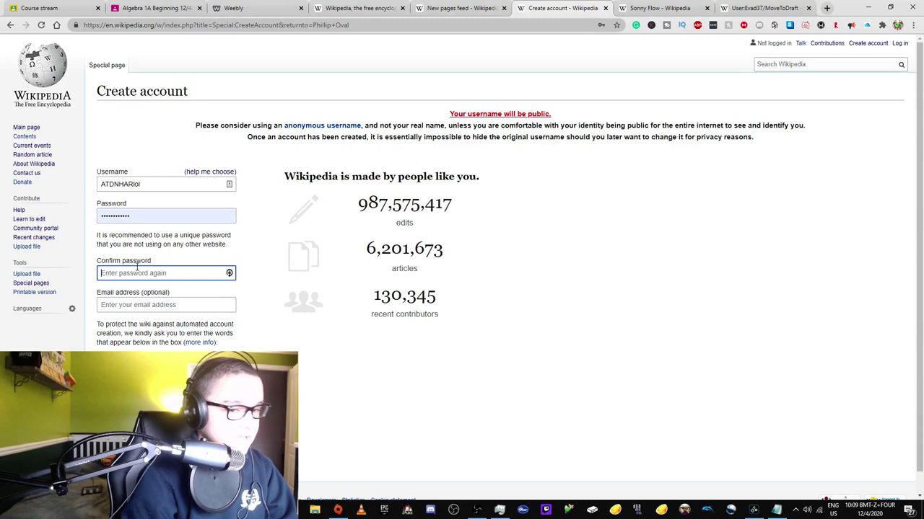
type("***")
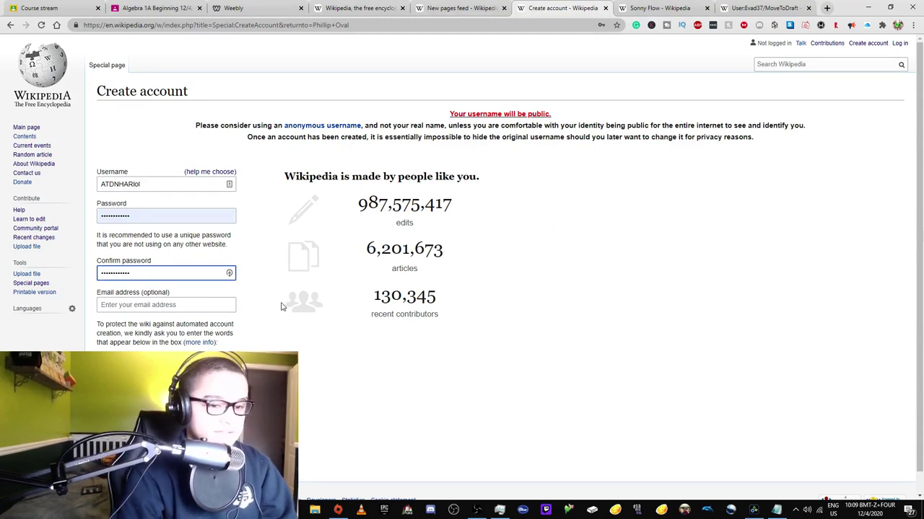
- Dismiss the Help improve Wikipedia prompt and open the new account's user page
scroll(282, 305, "down", 1)
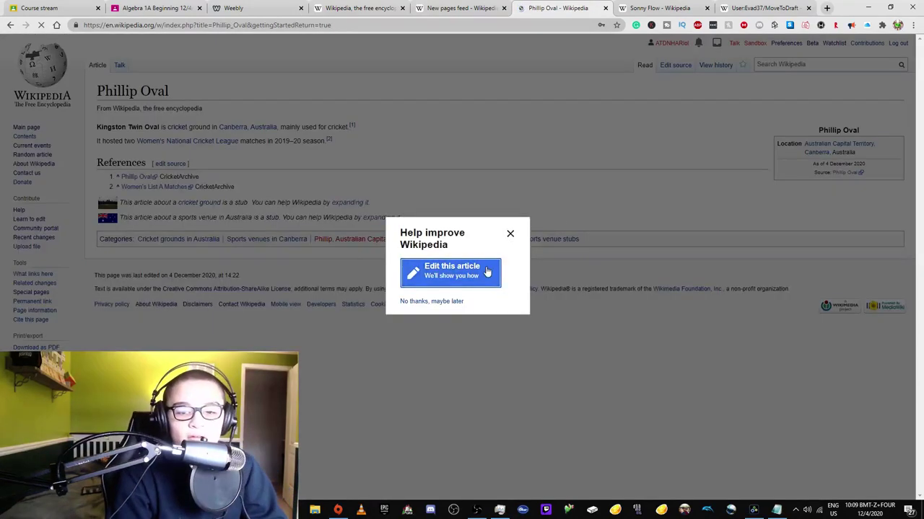
left_click(510, 233)
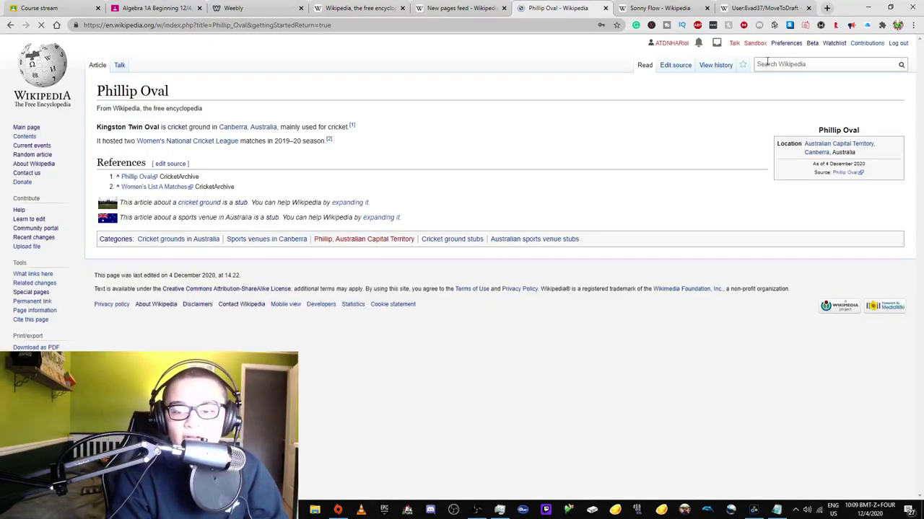
left_click(671, 44)
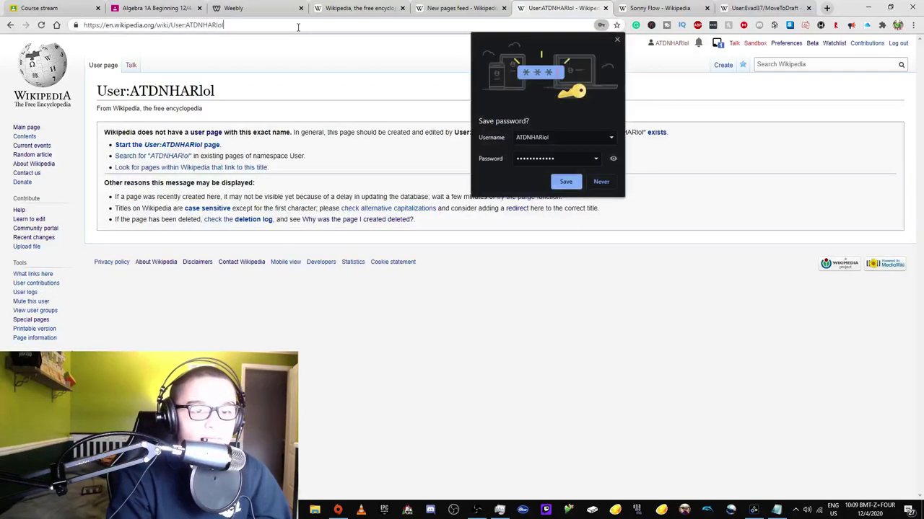
- Load the new account's /common.js page and start creating it for the MoveToDraft import
left_click(299, 32)
type("/comm")
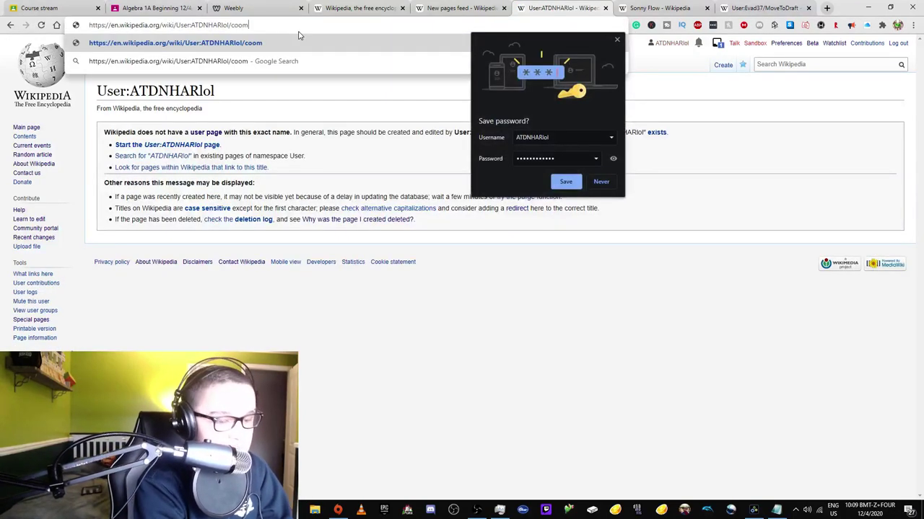
type("on.js")
key("Return")
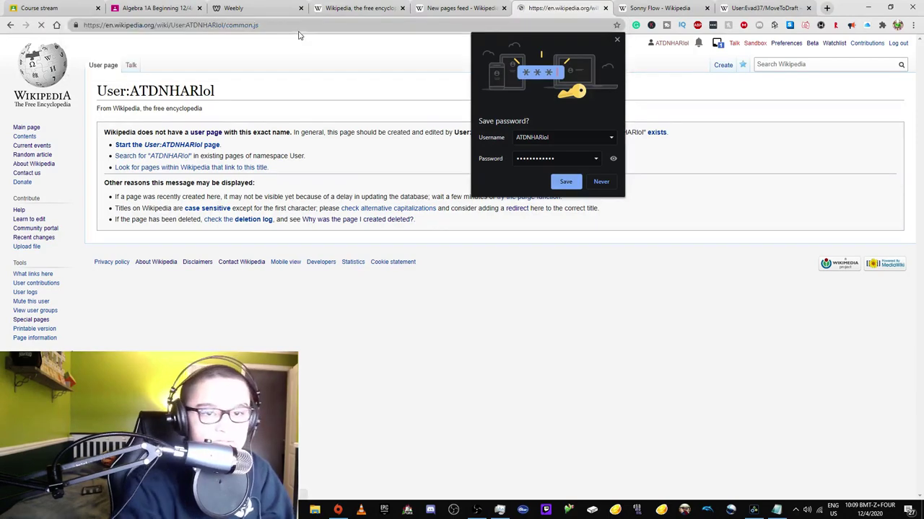
left_click(245, 147)
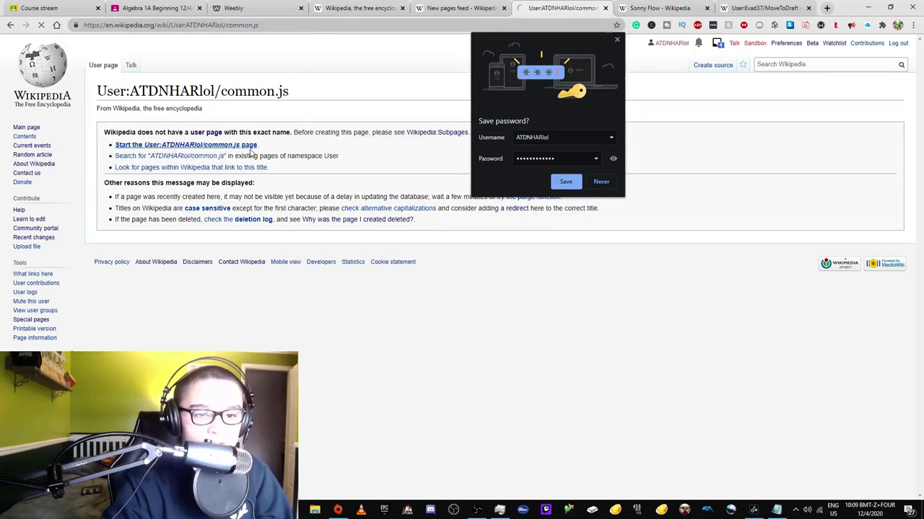
key("ctrl+w")
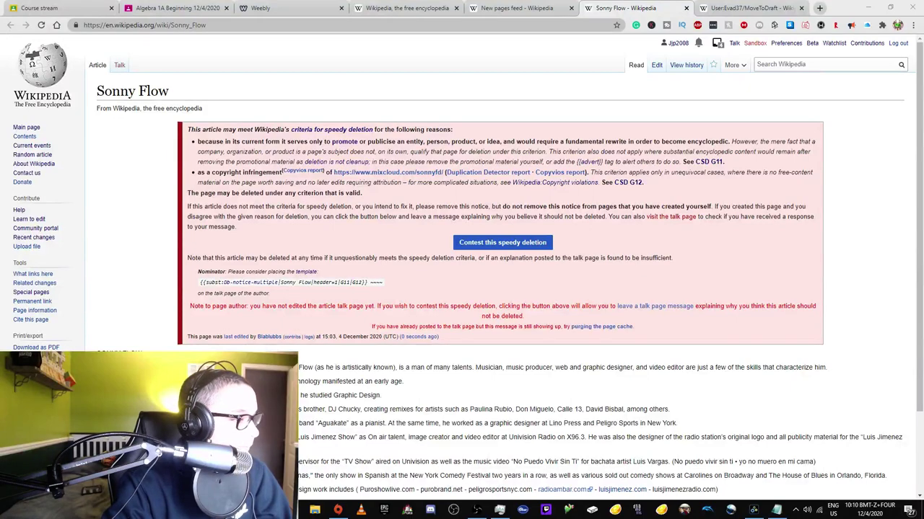
key("alt+Tab")
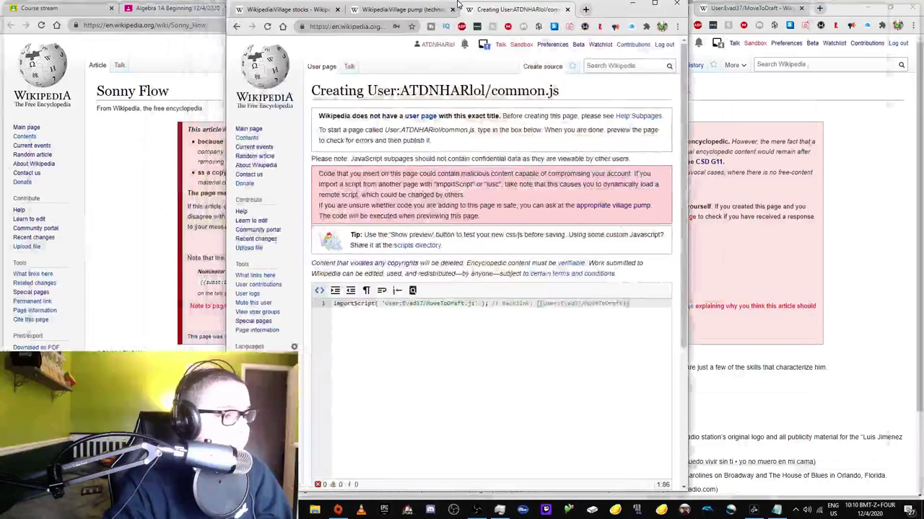
scroll(137, 321, "down", 2)
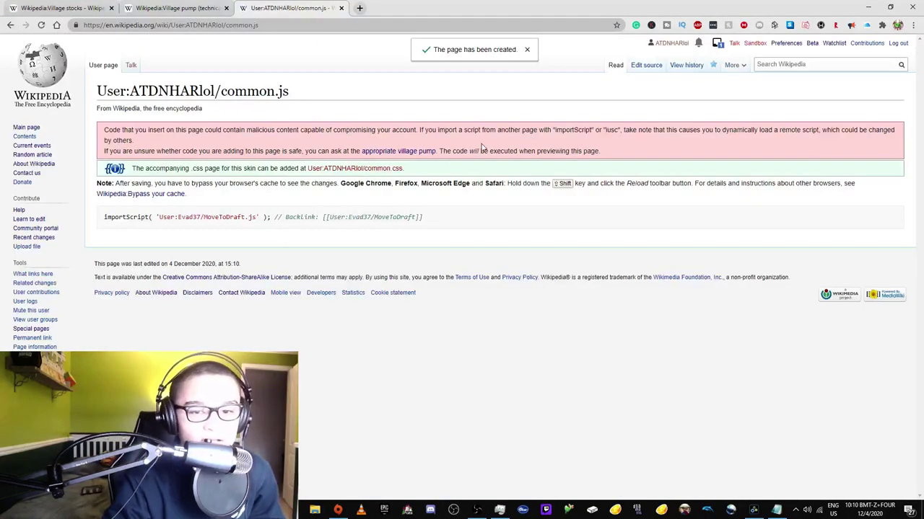
- Check notifications, then copy the Phillip Oval link from New pages feed and open the article
left_click(717, 44)
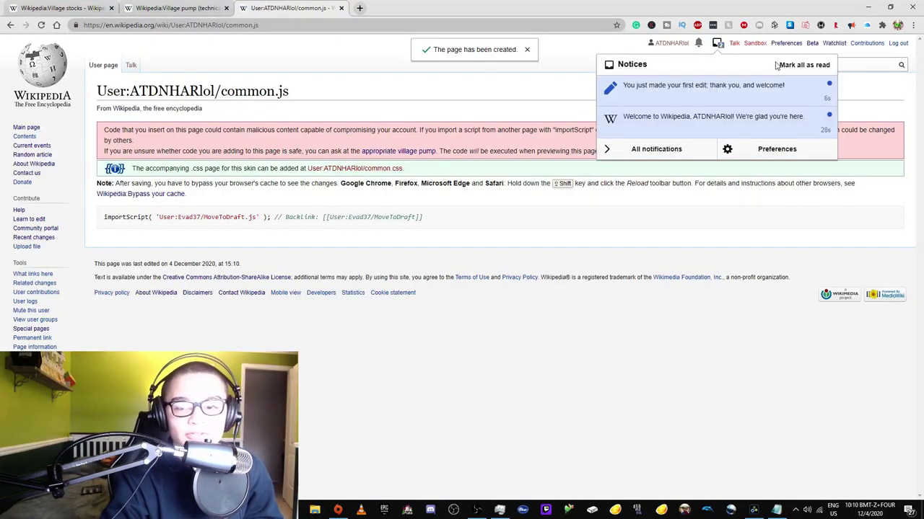
left_click(876, 66)
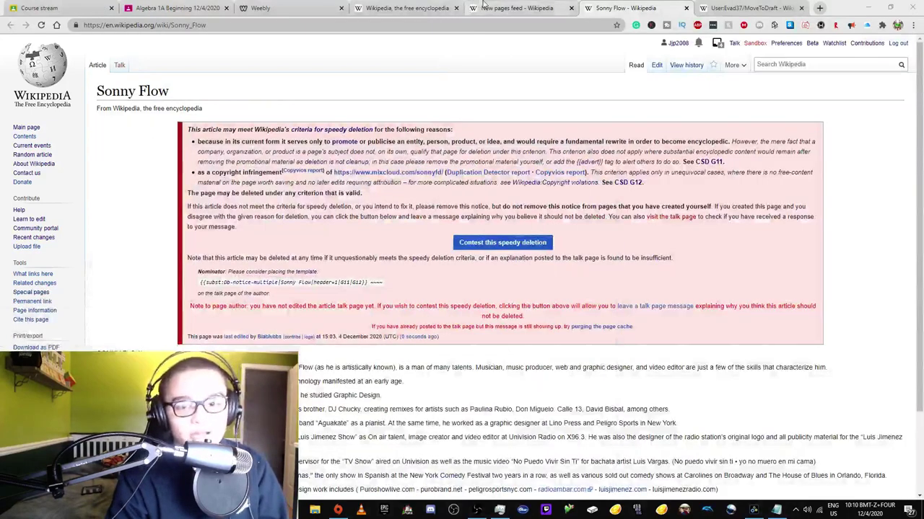
left_click(509, 8)
right_click(132, 189)
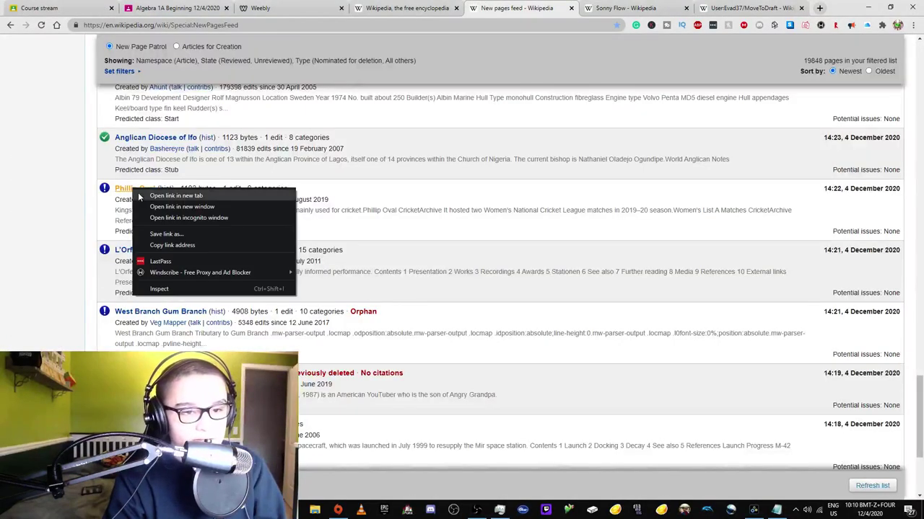
left_click(164, 246)
key("alt+Tab")
left_click(315, 25)
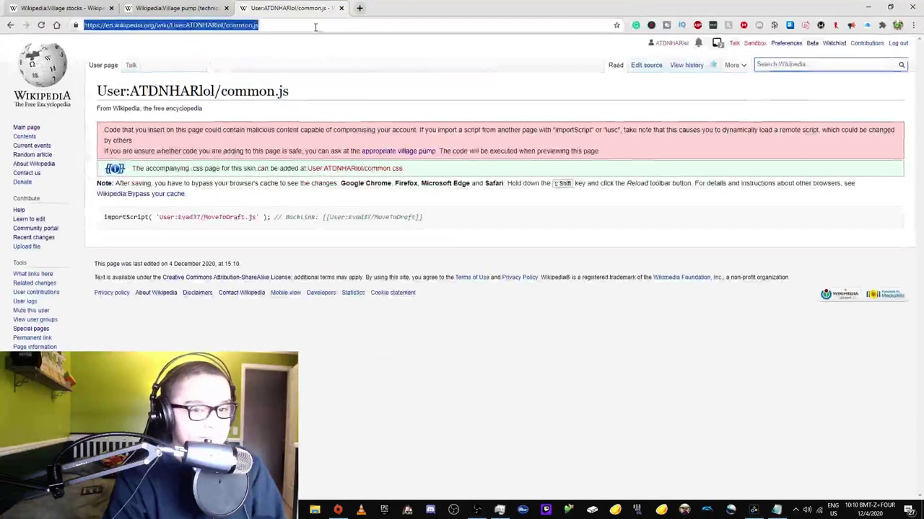
key("ctrl+v")
key("Return")
- Try Move to draft on Phillip Oval, retry past the rate-limit errors, then cancel
mouse_move(730, 65)
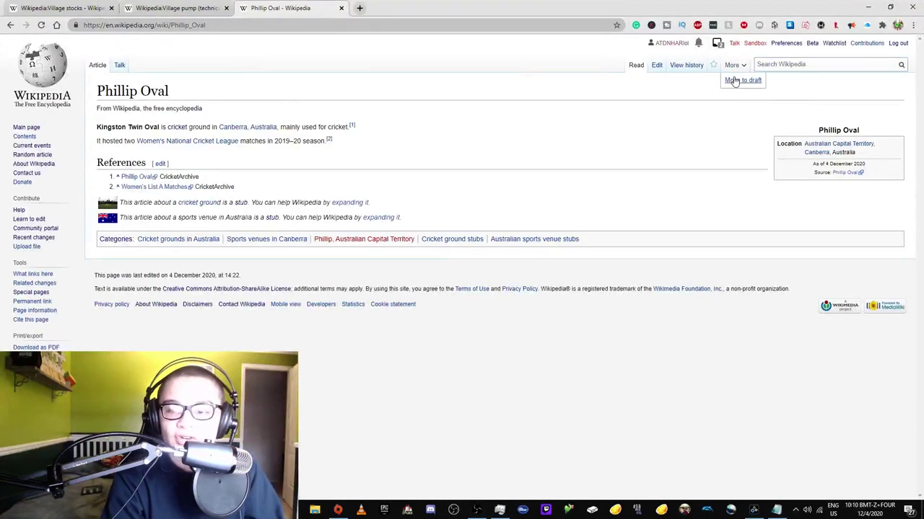
left_click(735, 81)
left_click(266, 334)
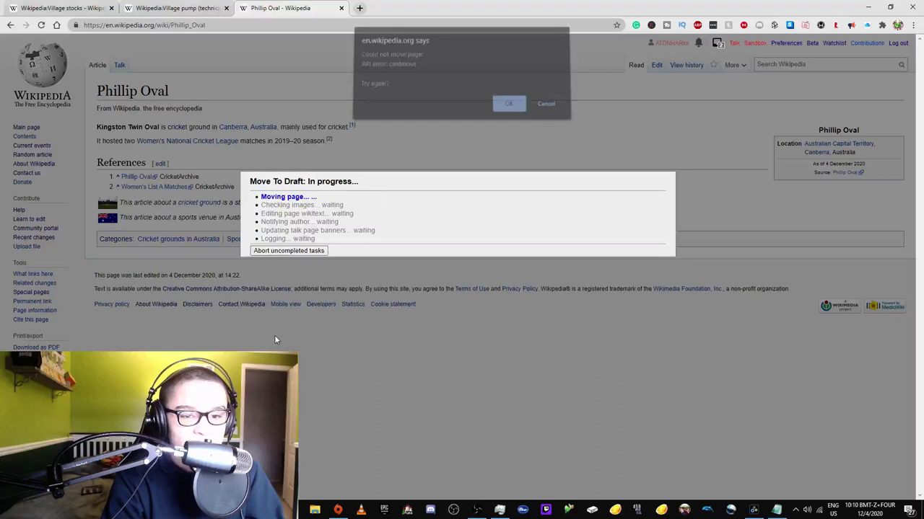
left_click(507, 109)
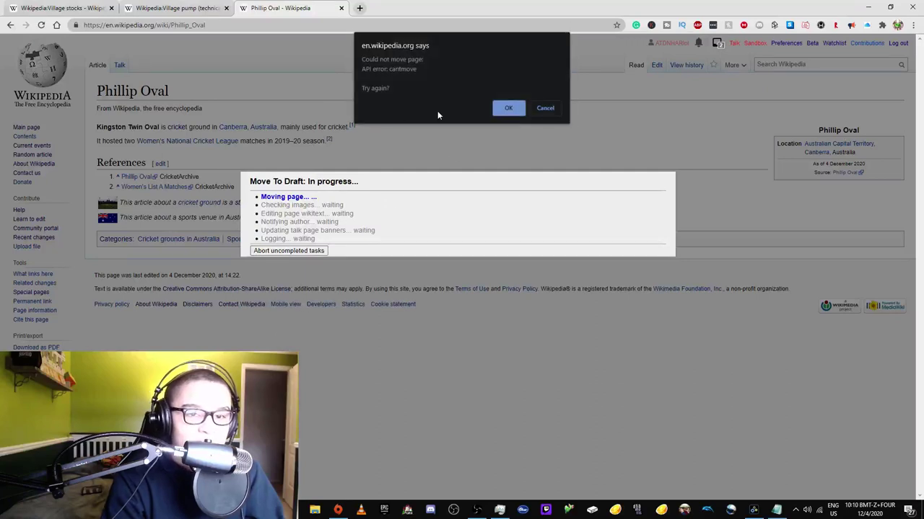
left_click(509, 107)
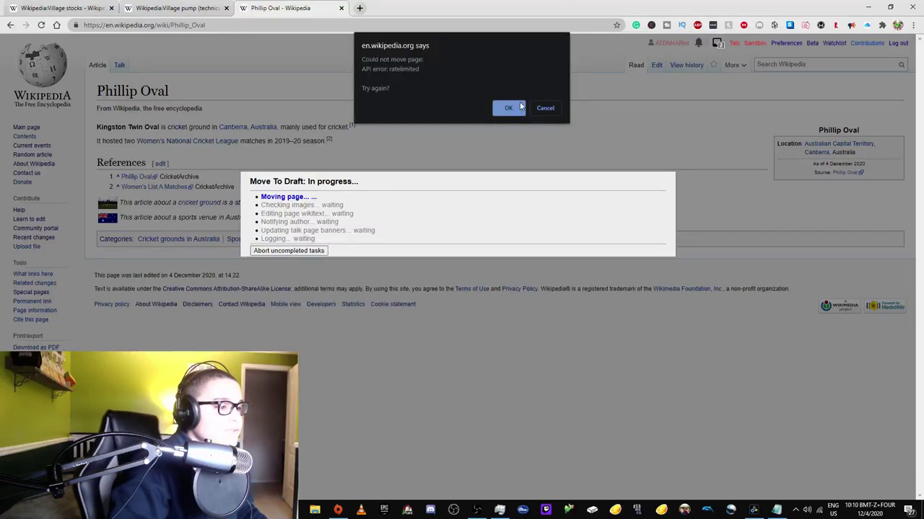
left_click(508, 109)
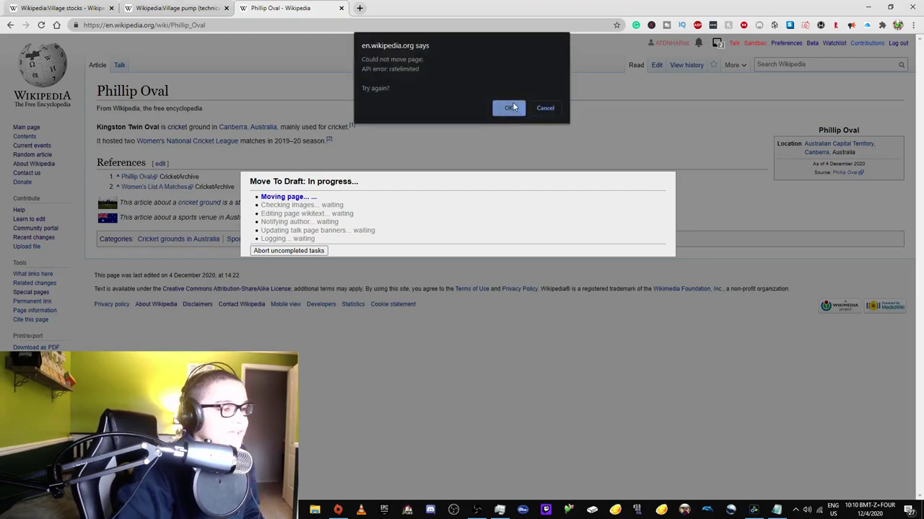
left_click(546, 108)
left_click(103, 10)
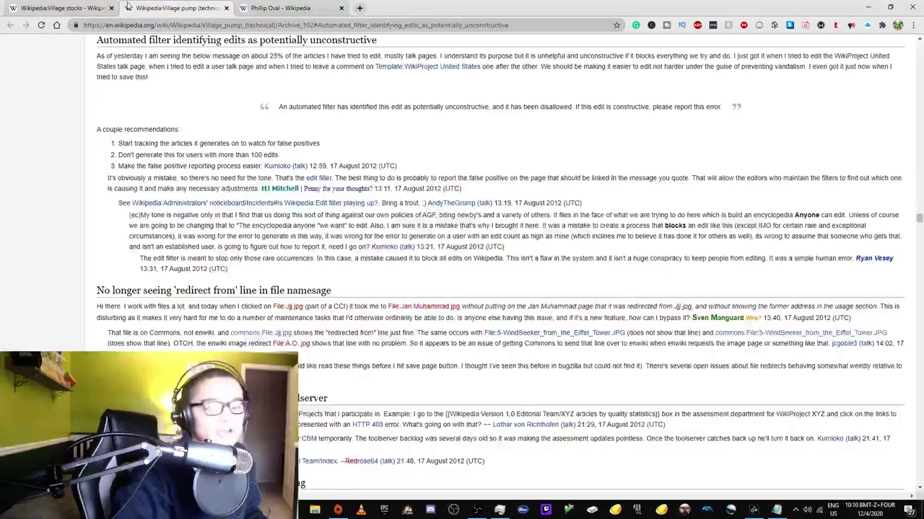
- Continue the Main Page draft move, dismiss the rate-limit error, and cancel it
key("alt+Tab")
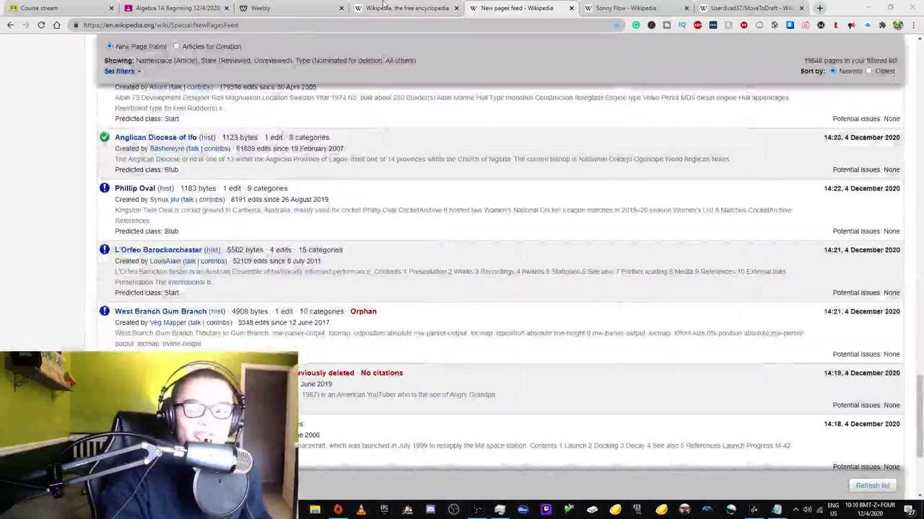
left_click(404, 8)
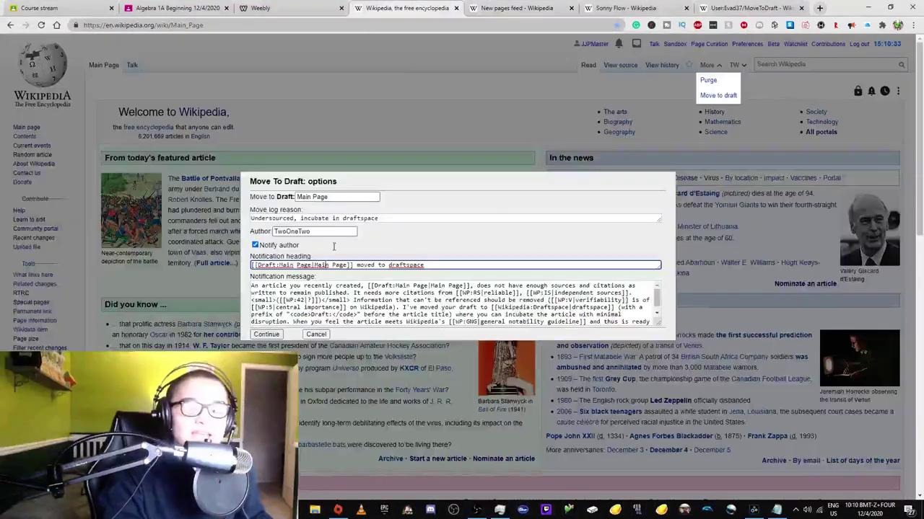
left_click(271, 337)
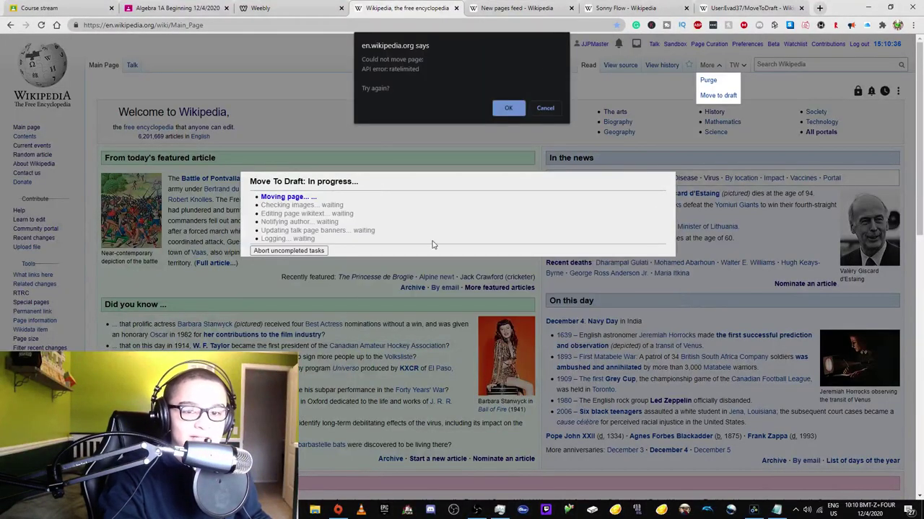
key("Escape")
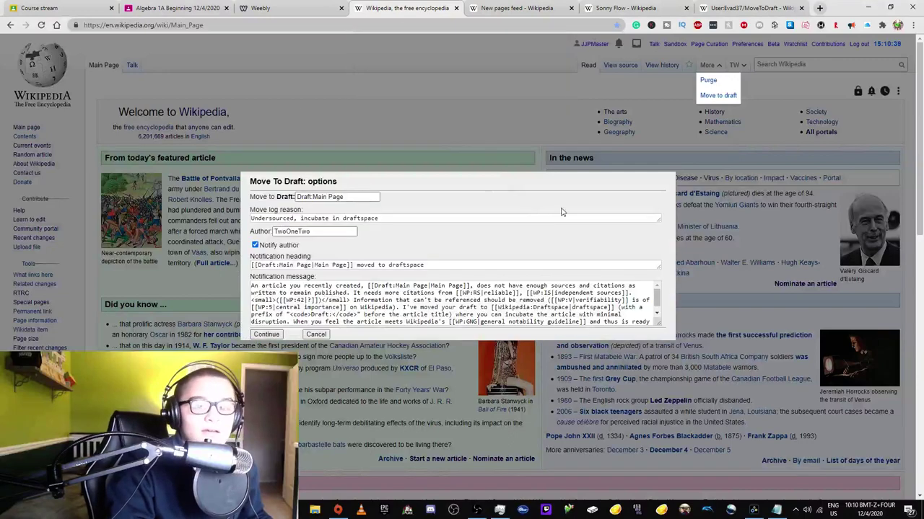
left_click(321, 335)
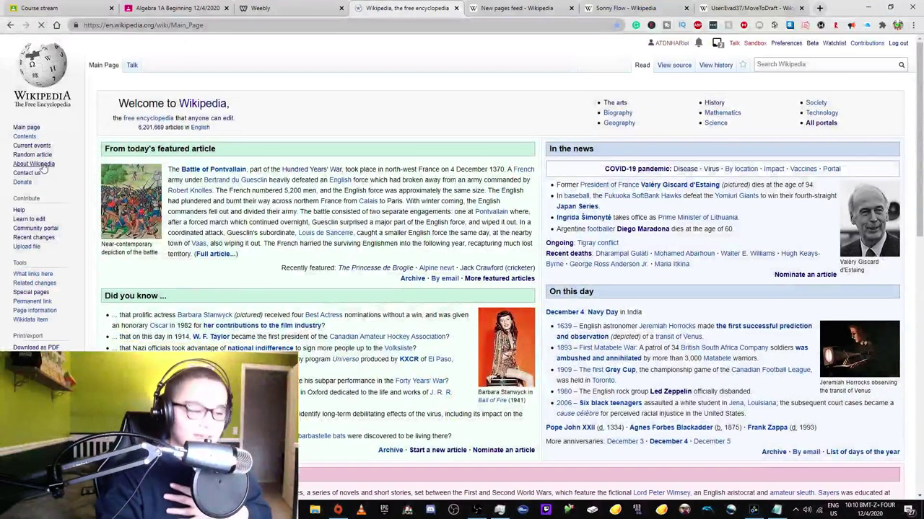
- Log out of the test account and sign back in with the main account's saved login
left_click(898, 43)
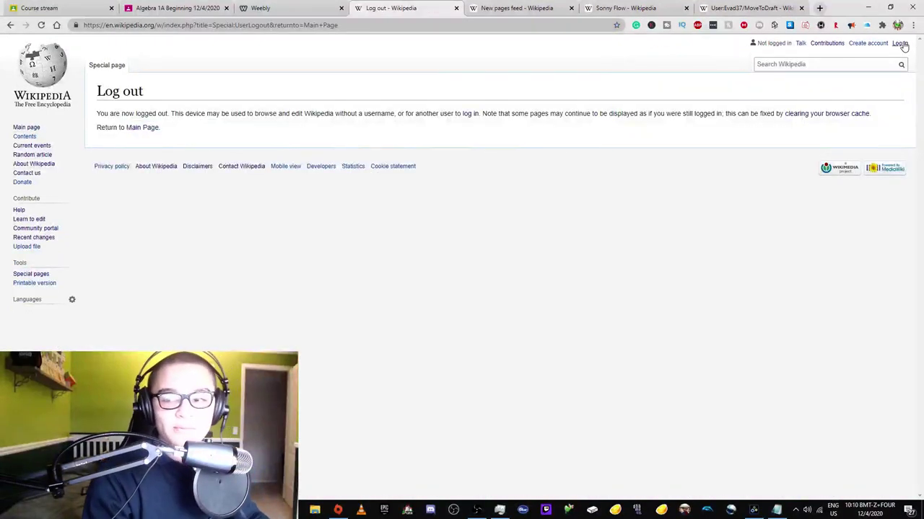
left_click(901, 44)
left_click(166, 126)
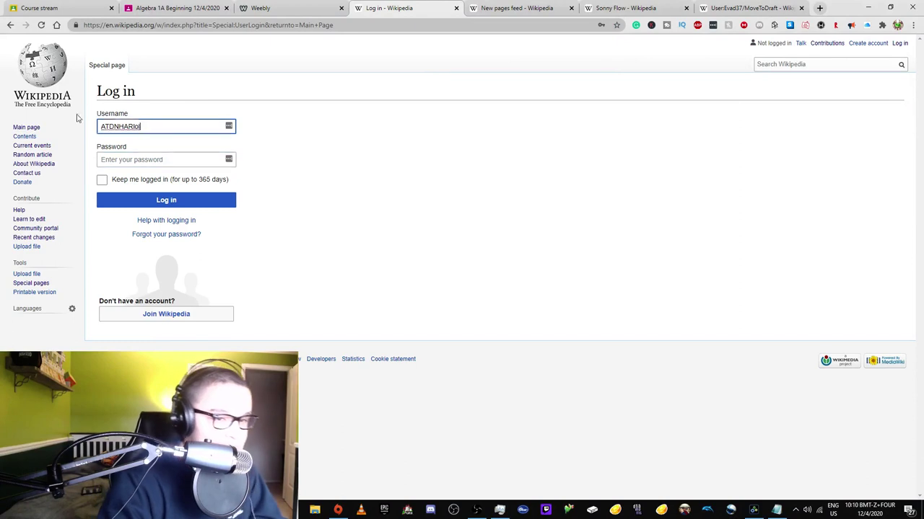
key("ctrl+a")
type("JJ")
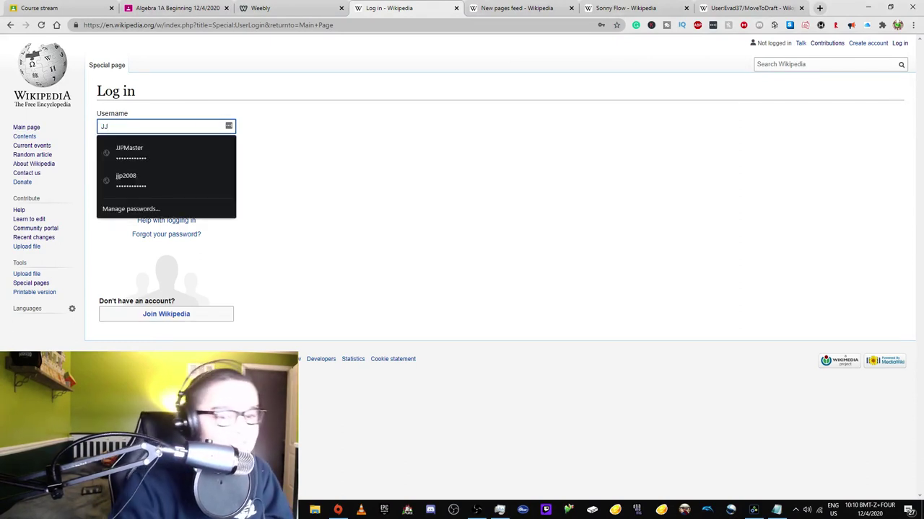
left_click(137, 150)
left_click(108, 184)
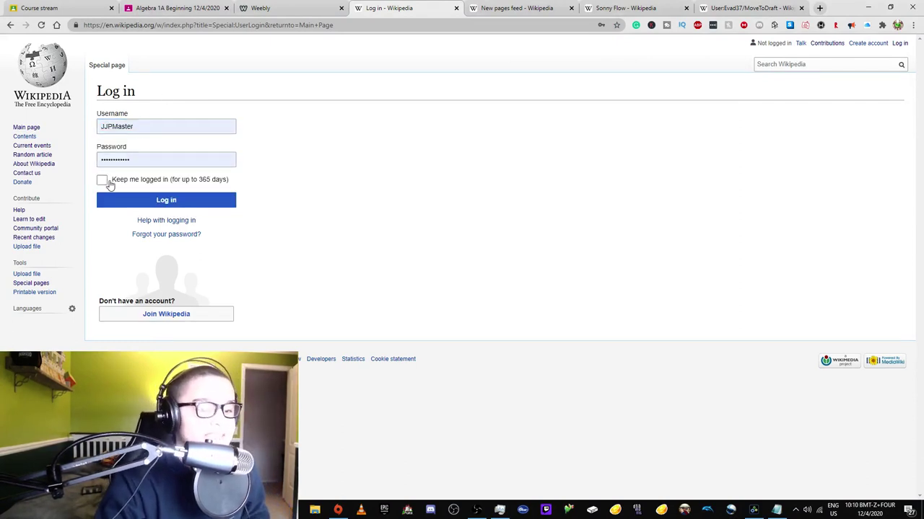
left_click(108, 203)
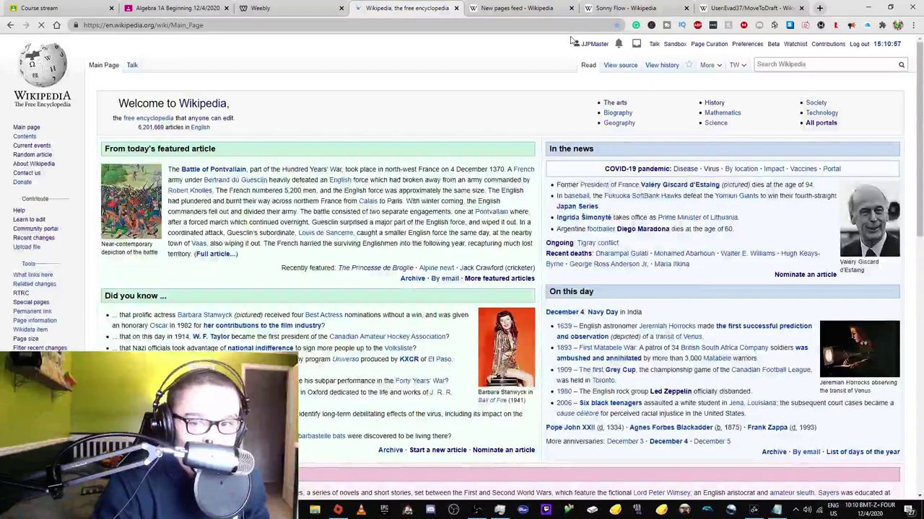
mouse_move(708, 65)
left_click(718, 95)
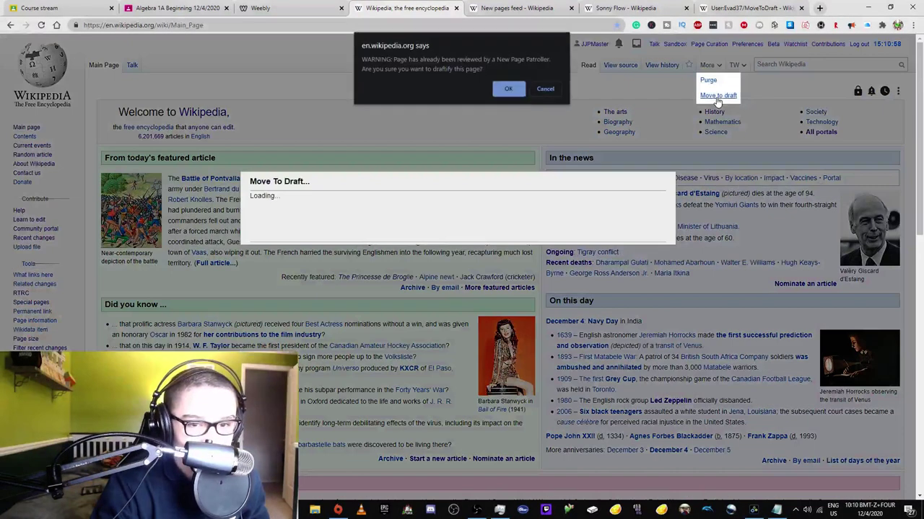
left_click(517, 88)
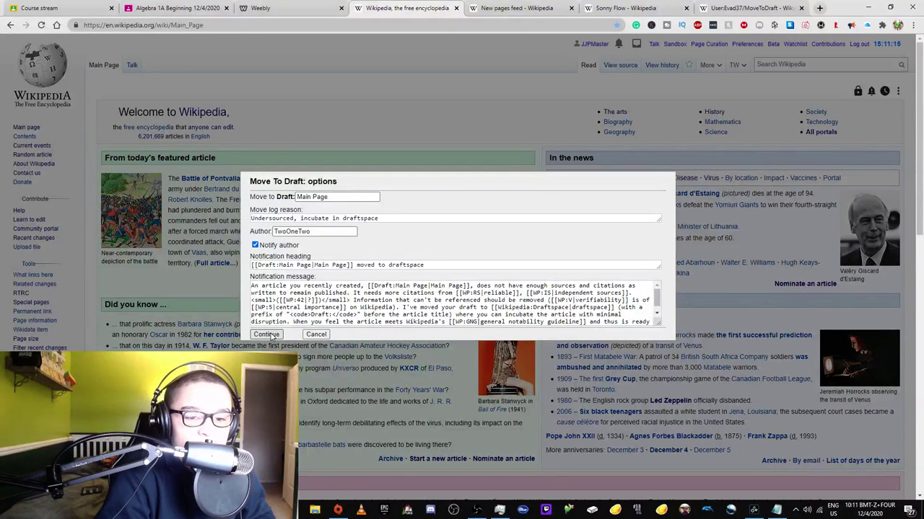
left_click(267, 334)
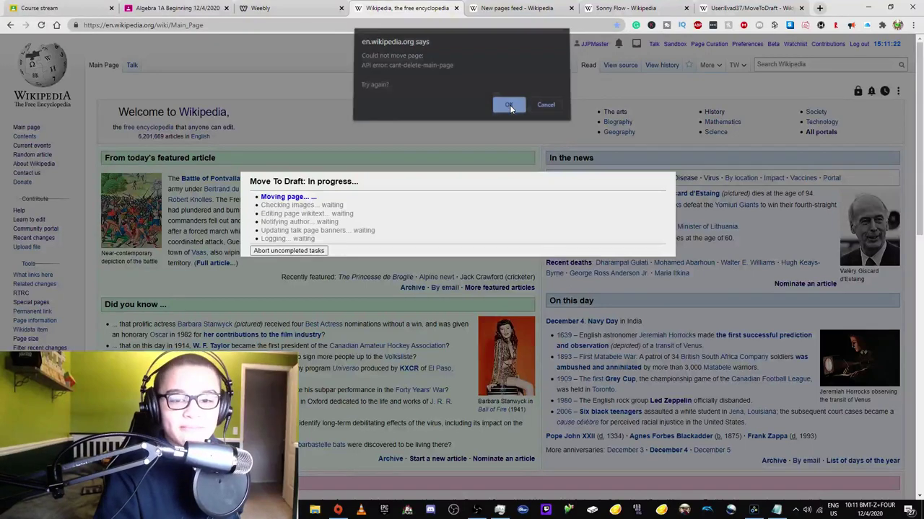
left_click(509, 106)
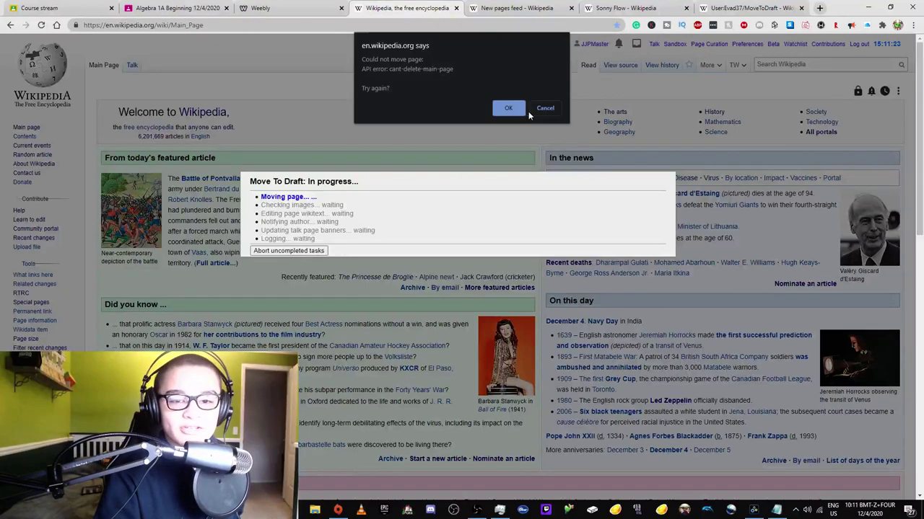
left_click(511, 109)
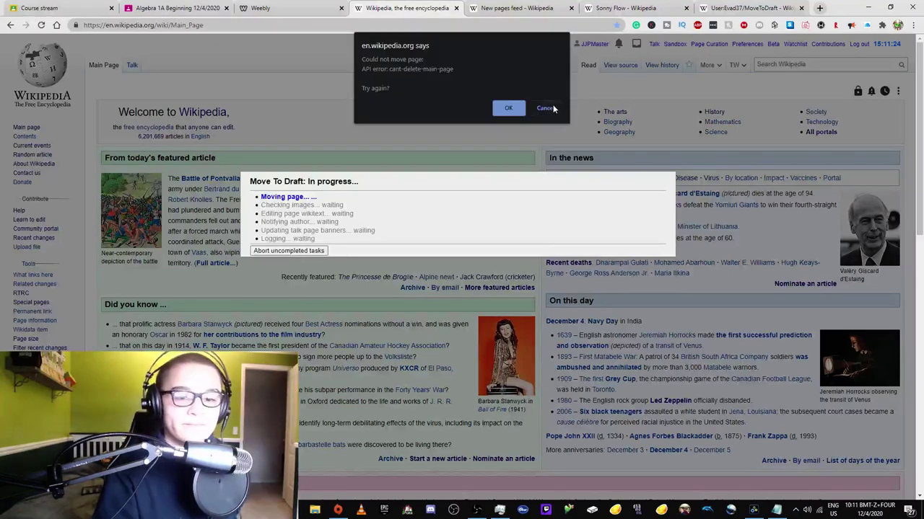
left_click(545, 108)
left_click(324, 338)
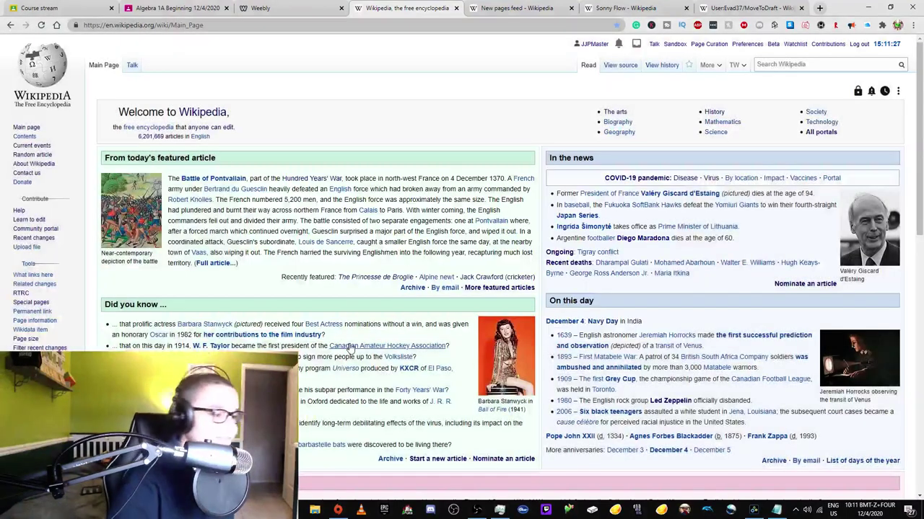
mouse_move(350, 347)
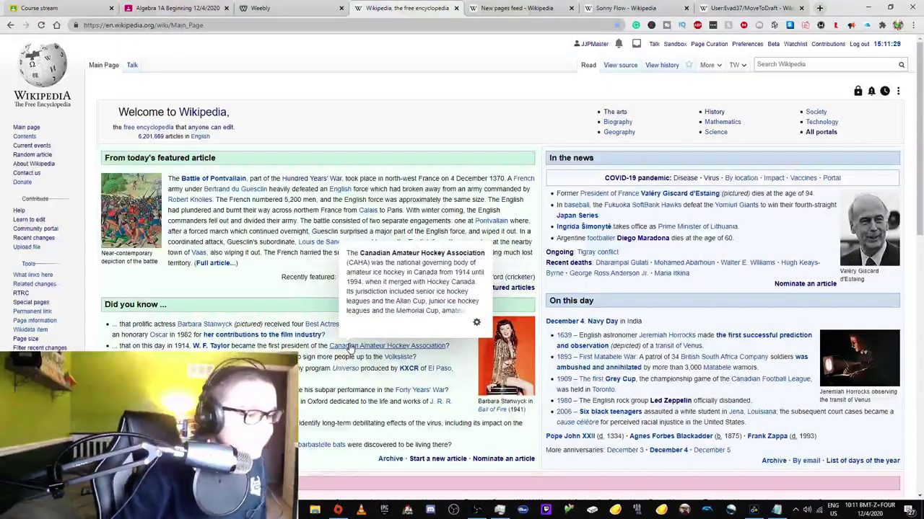
- Search for 'Draft:Main Page', correcting the 'Pagwe' typo, and confirm it doesn't exist
mouse_move(828, 45)
left_click(859, 63)
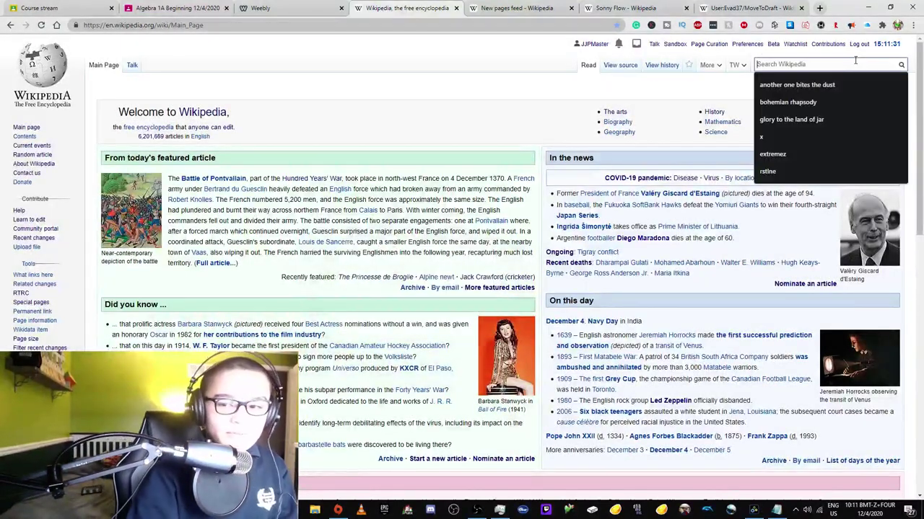
type("Draft:Main ")
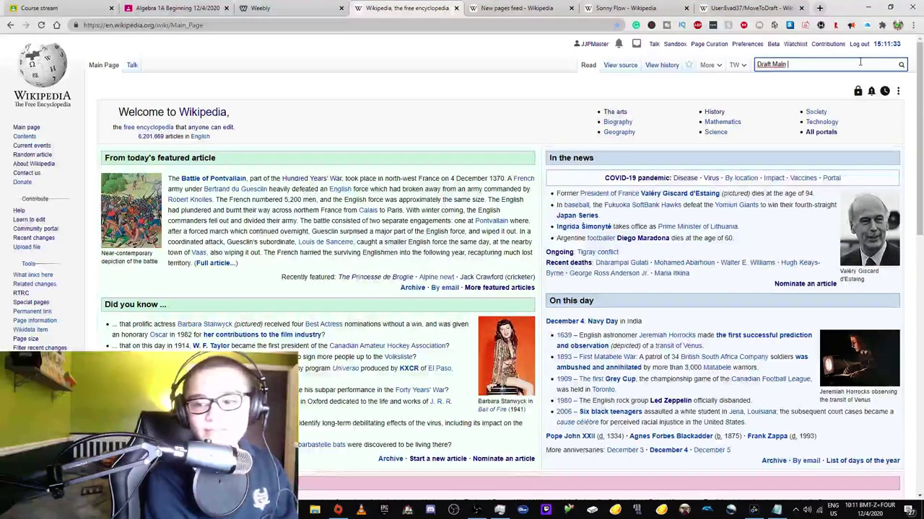
type("Pagwe")
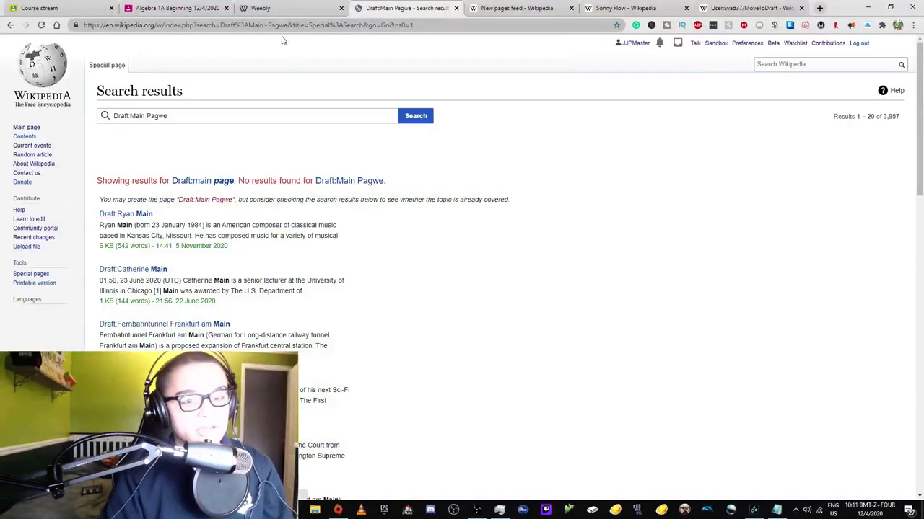
left_click_drag(284, 24, 425, 24)
key("BackSpace")
key("BackSpace")
key("BackSpace")
type("e")
key("Return")
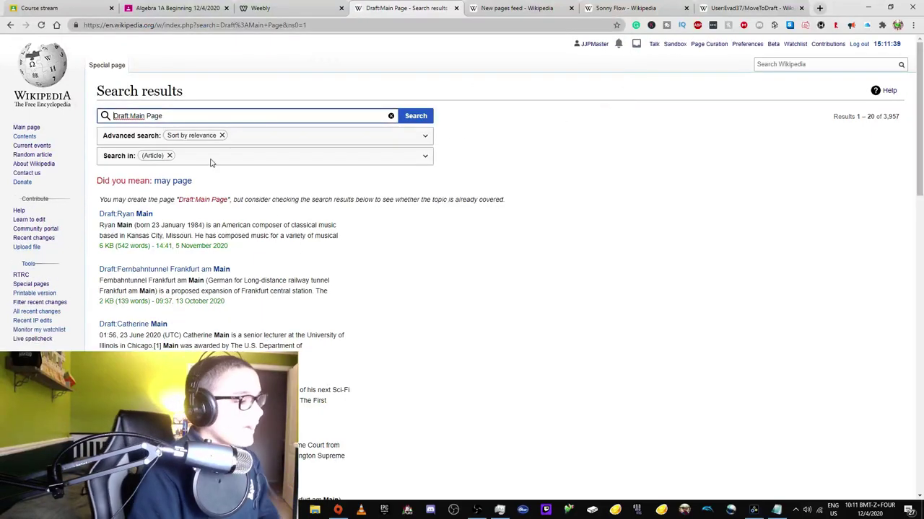
- Return to the Main Page, then switch to the Sonny Flow article tab and select its address
left_click(25, 80)
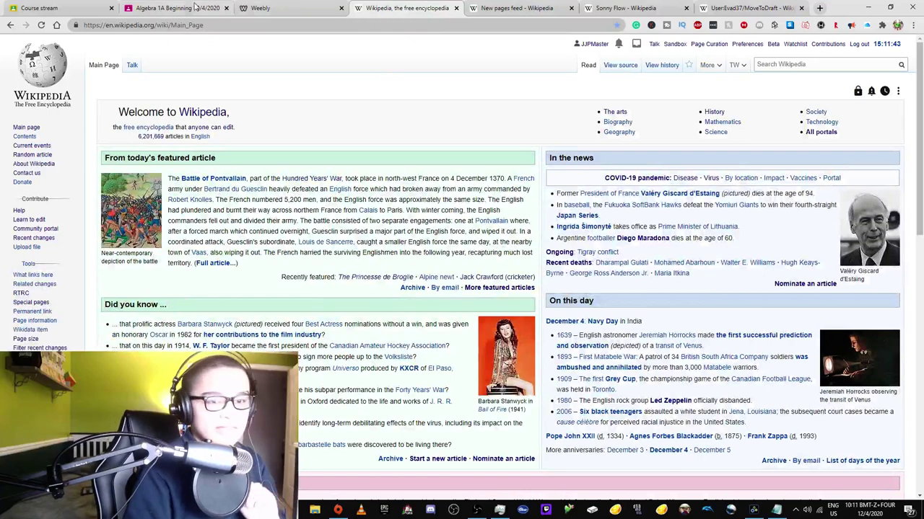
left_click(173, 8)
left_click(281, 8)
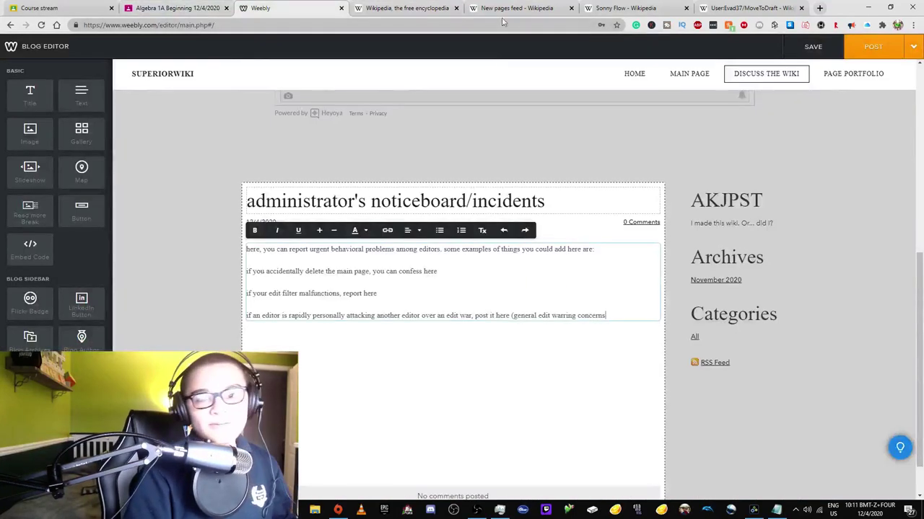
left_click(625, 8)
left_click(222, 24)
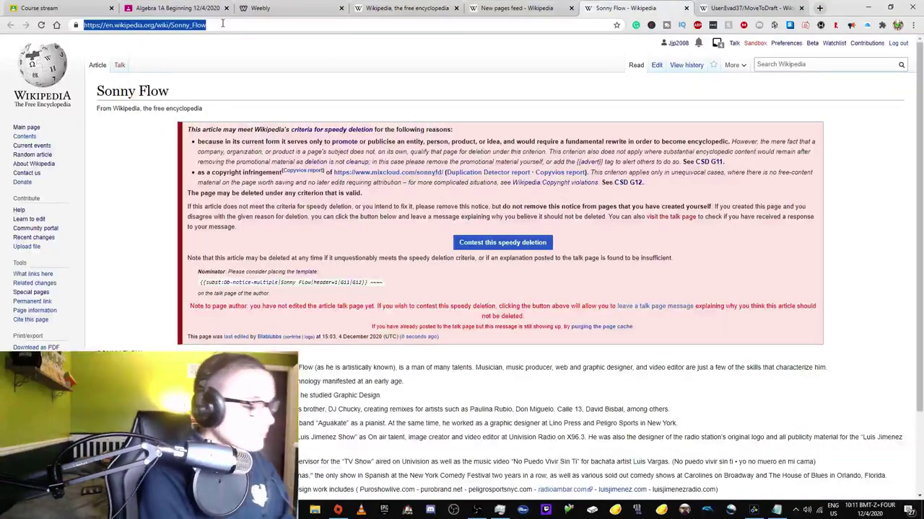